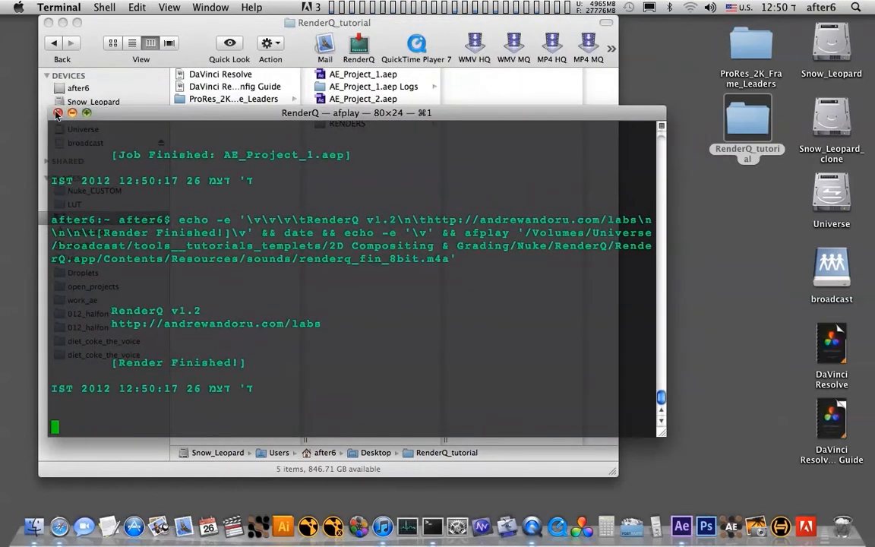
- Close the finished render window, preview Comp 1.mov in the RENDERS folder and move that file to the Trash
{"action": "left_click", "coordinate": [57, 112]}
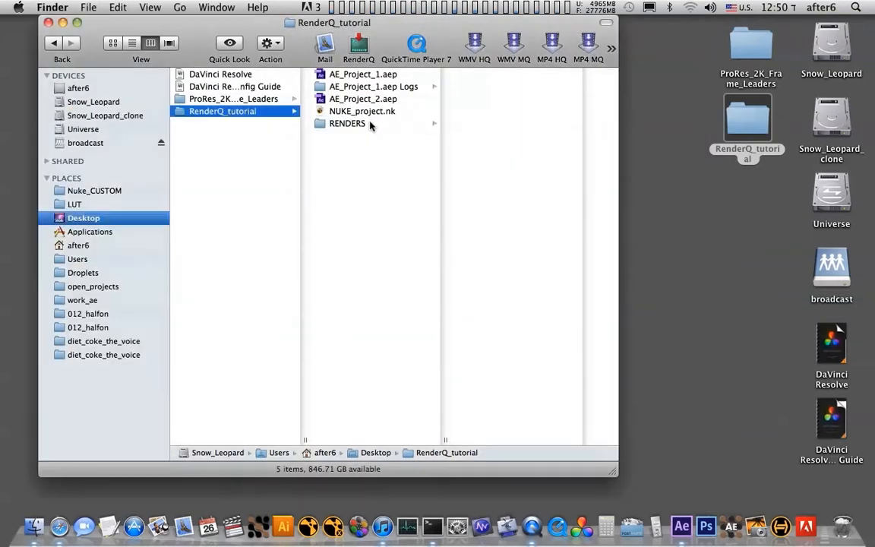
{"action": "left_click", "coordinate": [357, 123]}
{"action": "left_click", "coordinate": [469, 74]}
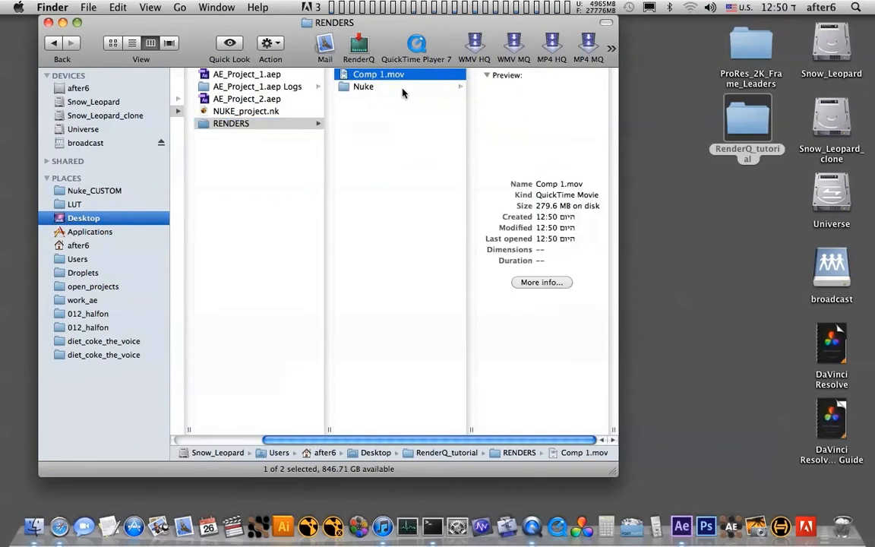
{"action": "key", "text": "space"}
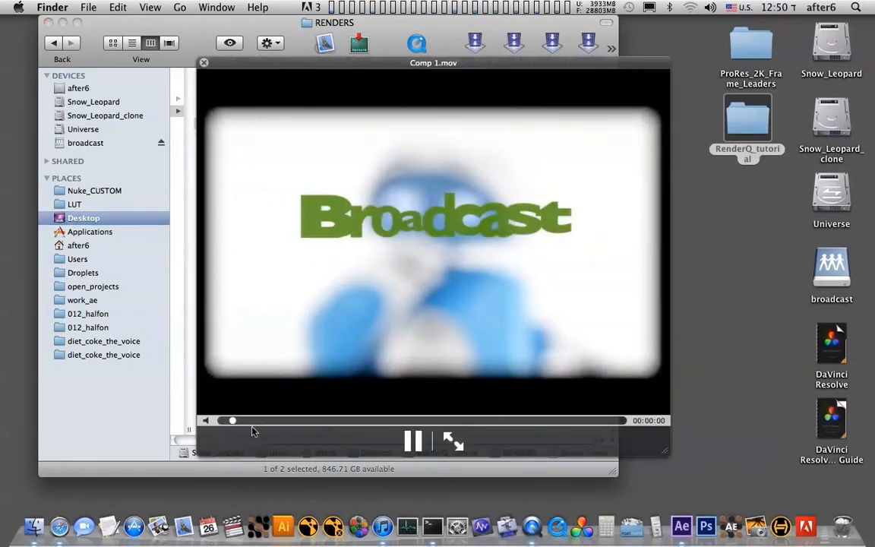
{"action": "key", "text": "space"}
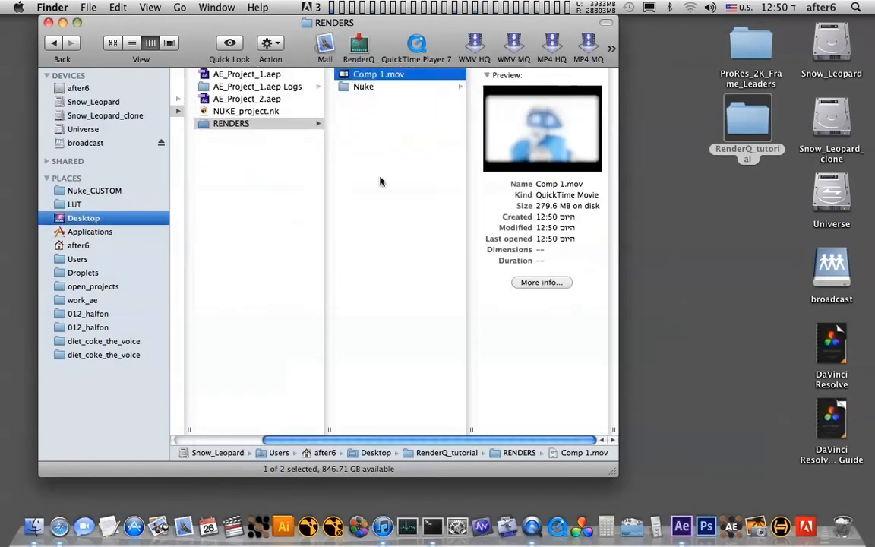
{"action": "key", "text": "super+BackSpace"}
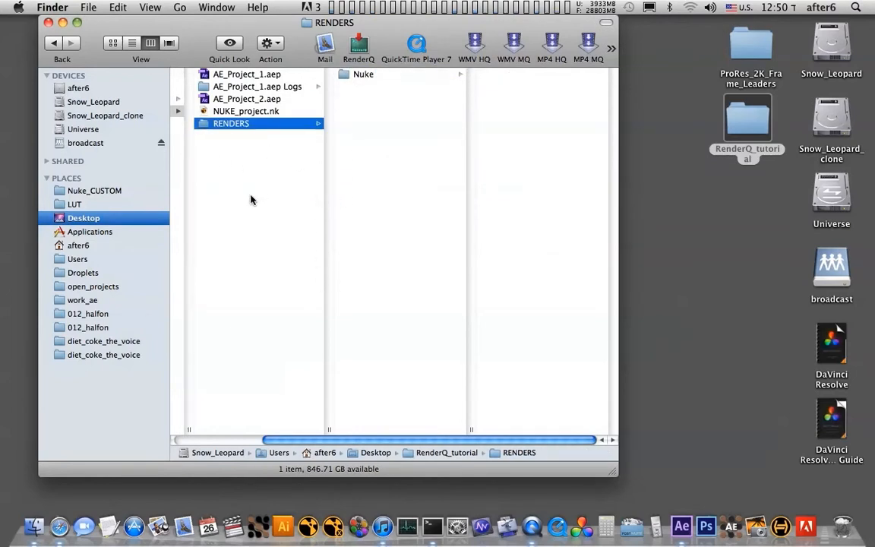
- Open the RenderQ folder in Universe/broadcast/tools__tutorials_templets/2D Compositing & Grading/Nuke and enlarge the window to show full file names
{"action": "left_click", "coordinate": [105, 130]}
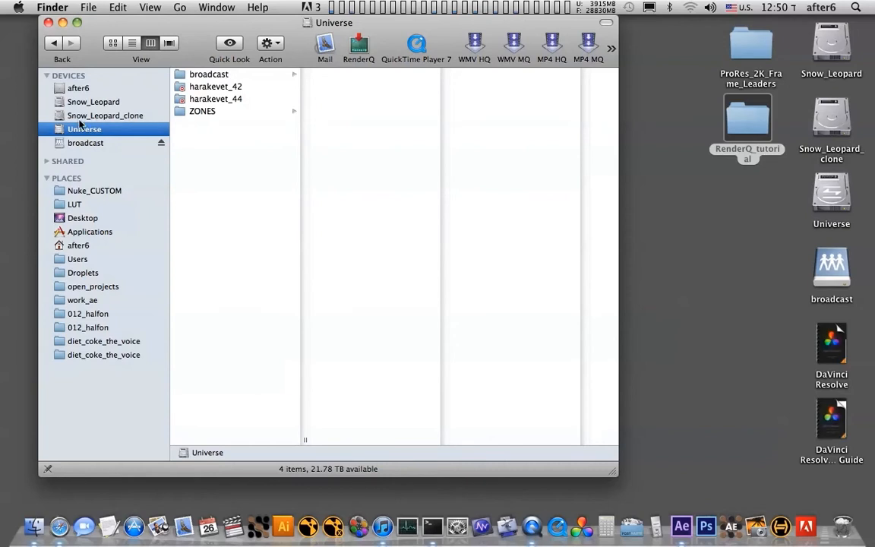
{"action": "left_click", "coordinate": [227, 75]}
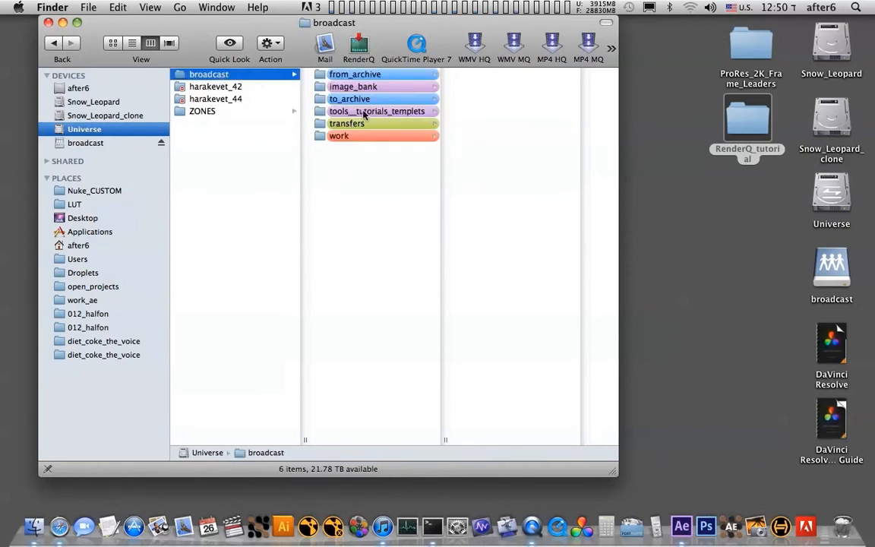
{"action": "left_click", "coordinate": [403, 112]}
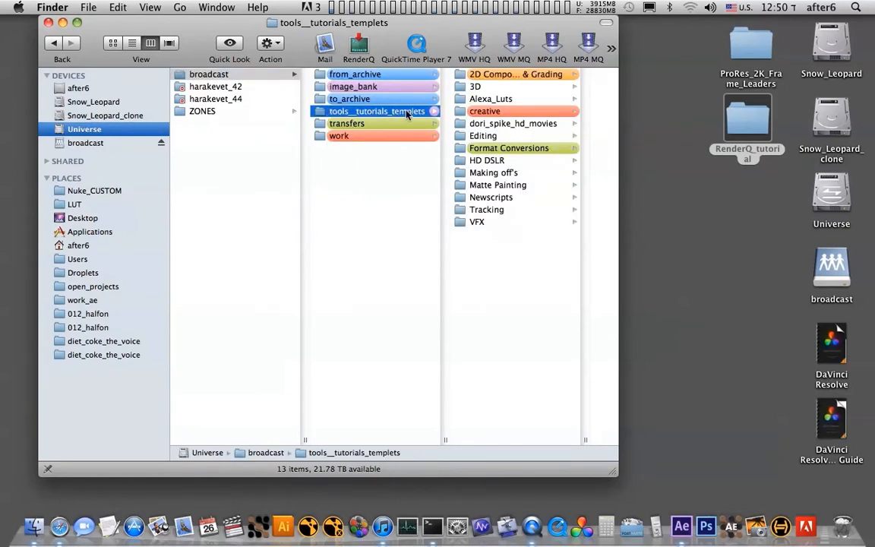
{"action": "left_click", "coordinate": [501, 76]}
{"action": "left_click", "coordinate": [510, 172]}
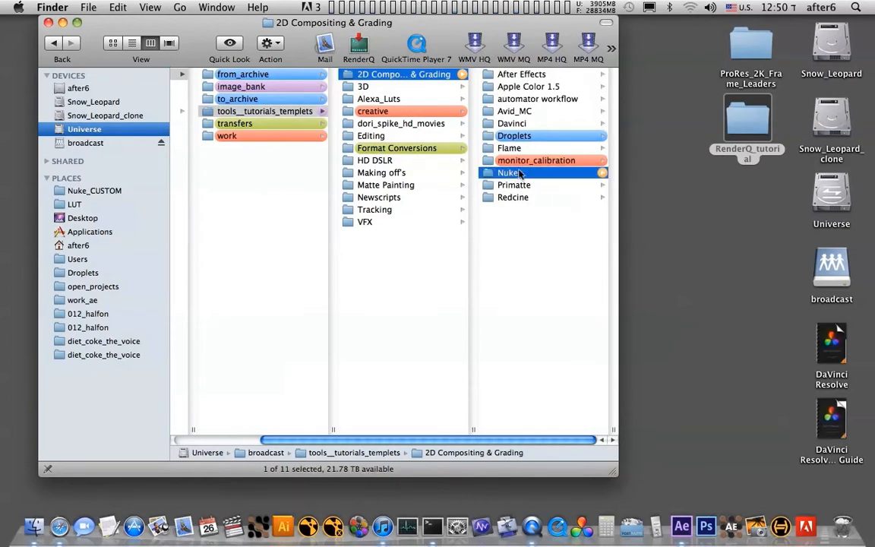
{"action": "left_click", "coordinate": [516, 124]}
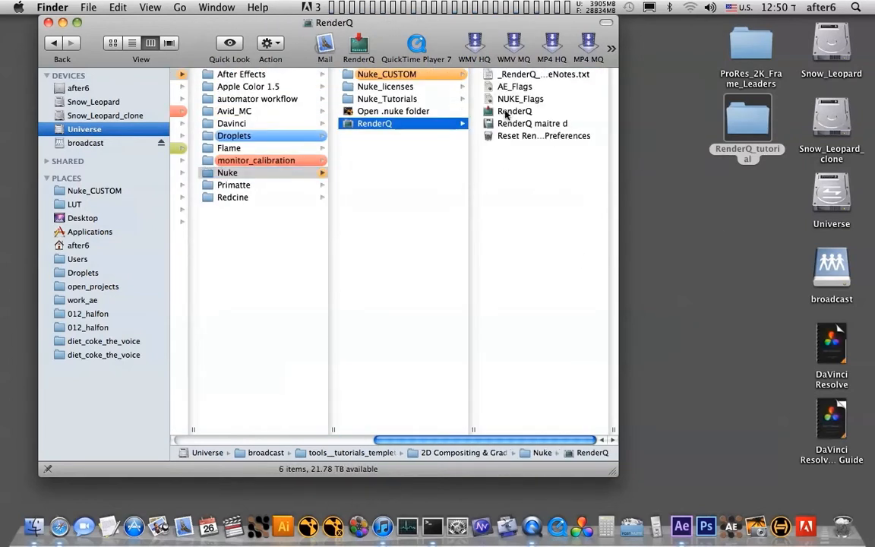
{"action": "left_click_drag", "start_coordinate": [612, 435], "coordinate": [655, 436]}
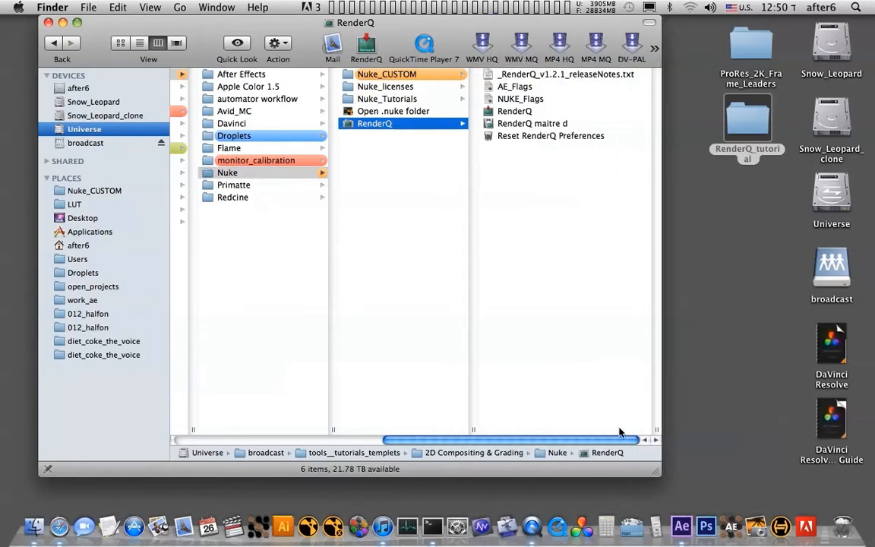
- Run Reset RenderQ Preferences to remove the existing preference files
{"action": "left_click", "coordinate": [540, 137]}
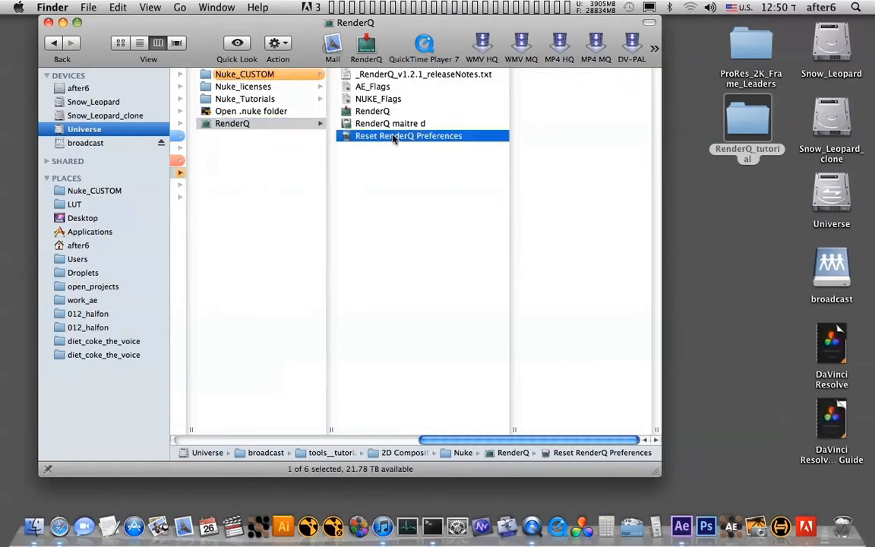
{"action": "double_click", "coordinate": [385, 137]}
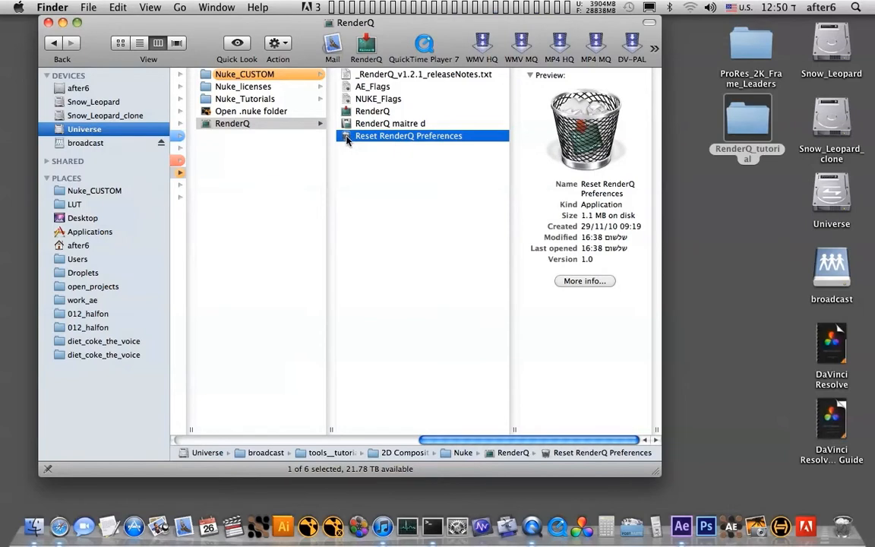
{"action": "key", "text": "Return"}
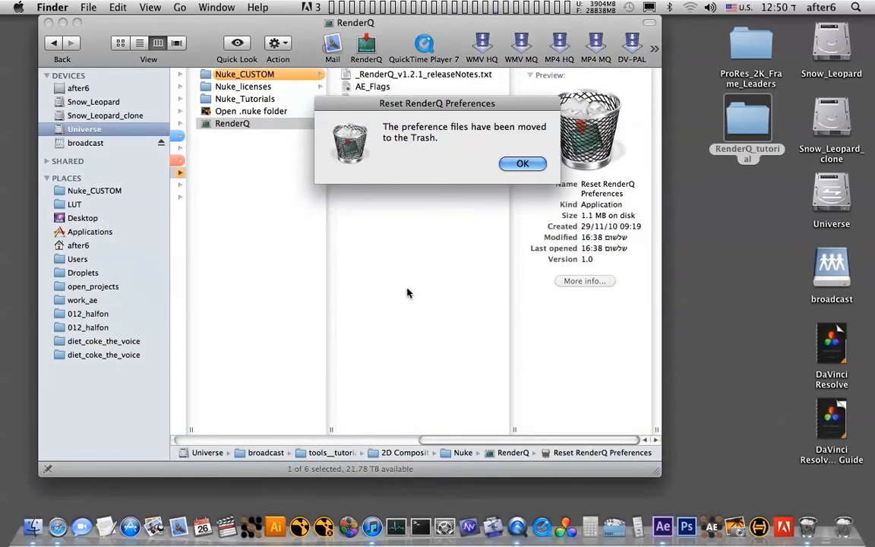
{"action": "left_click", "coordinate": [522, 164]}
- Launch RenderQ and save After Effects and Nuke as its renderers
{"action": "left_click", "coordinate": [373, 110]}
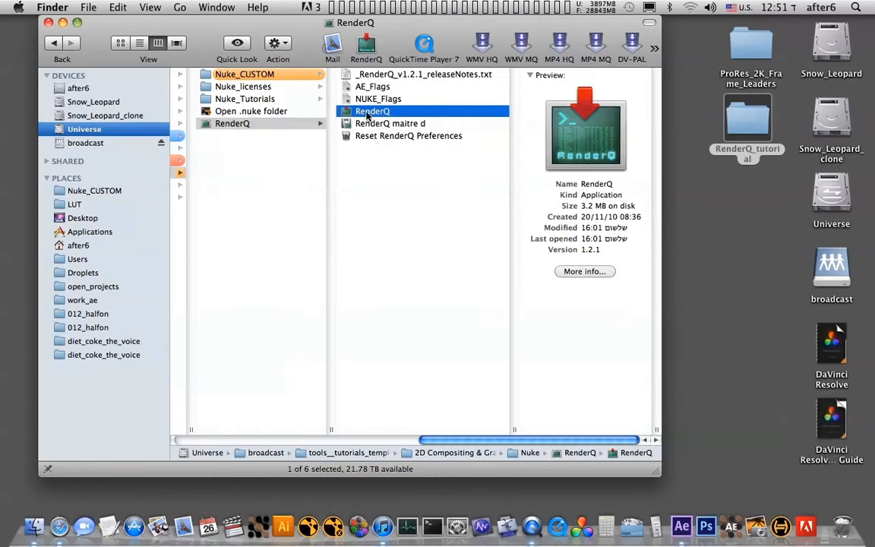
{"action": "double_click", "coordinate": [370, 113]}
{"action": "left_click_drag", "start_coordinate": [435, 112], "coordinate": [304, 184]}
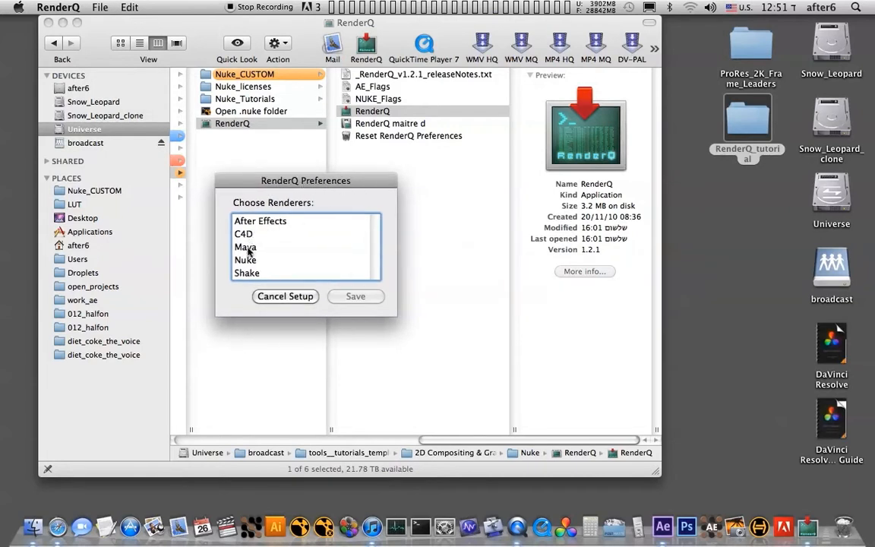
{"action": "left_click", "coordinate": [290, 221]}
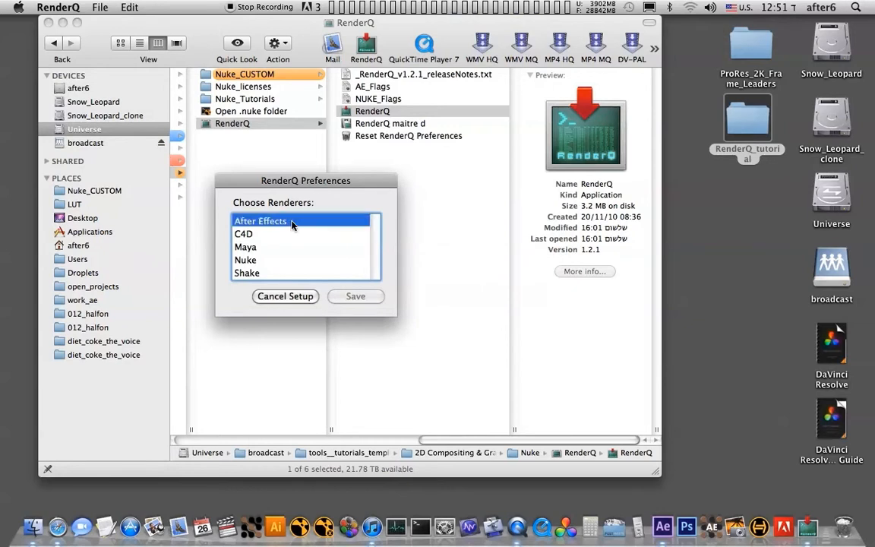
{"action": "left_click", "coordinate": [268, 262], "text": "super"}
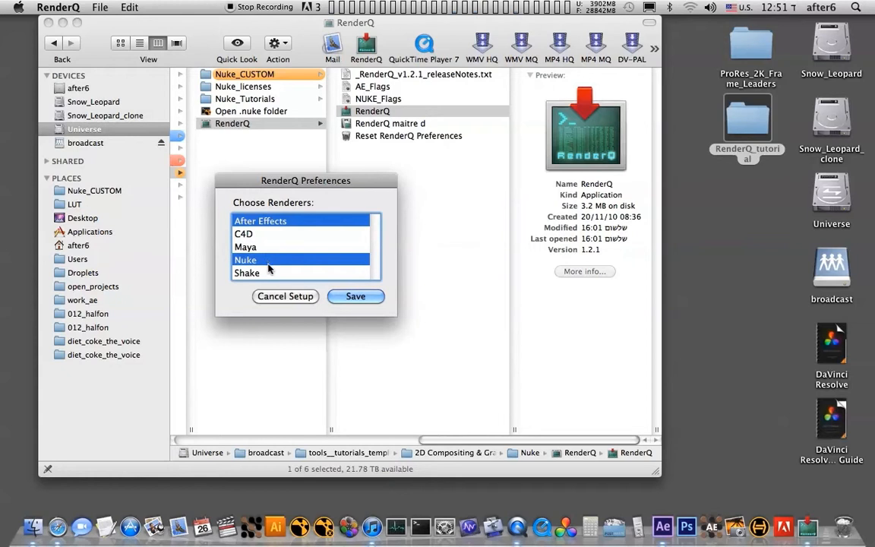
{"action": "left_click", "coordinate": [353, 296]}
- Set the After Effects render executable to aerender in the Adobe After Effects CS6 application folder
{"action": "left_click_drag", "start_coordinate": [394, 36], "coordinate": [396, 15]}
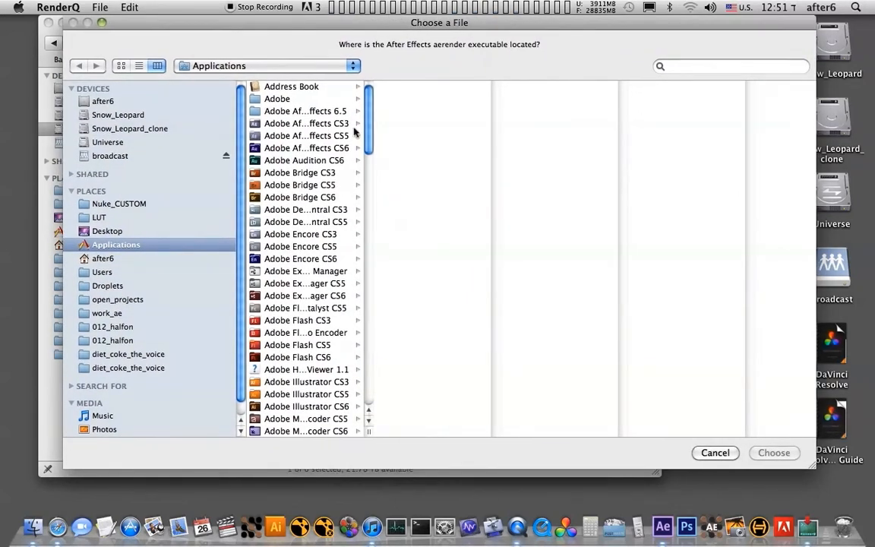
{"action": "double_click", "coordinate": [369, 431]}
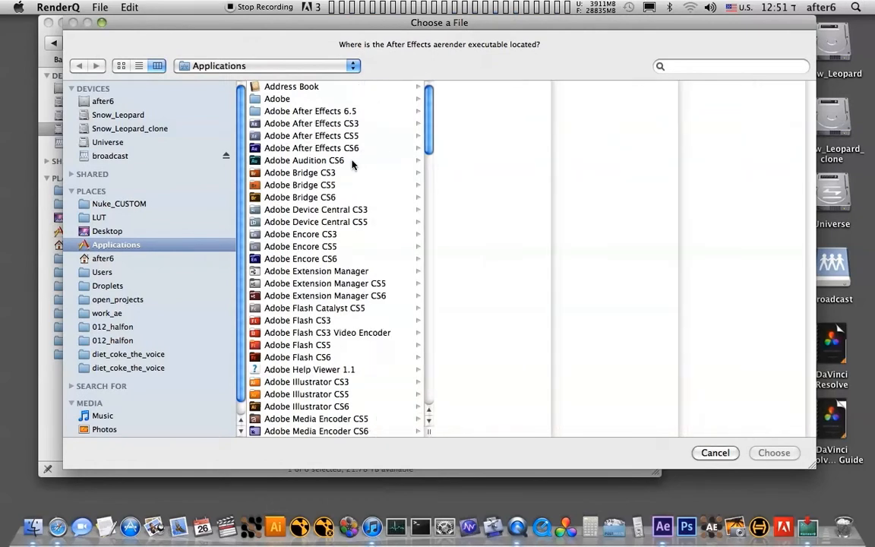
{"action": "left_click", "coordinate": [289, 148]}
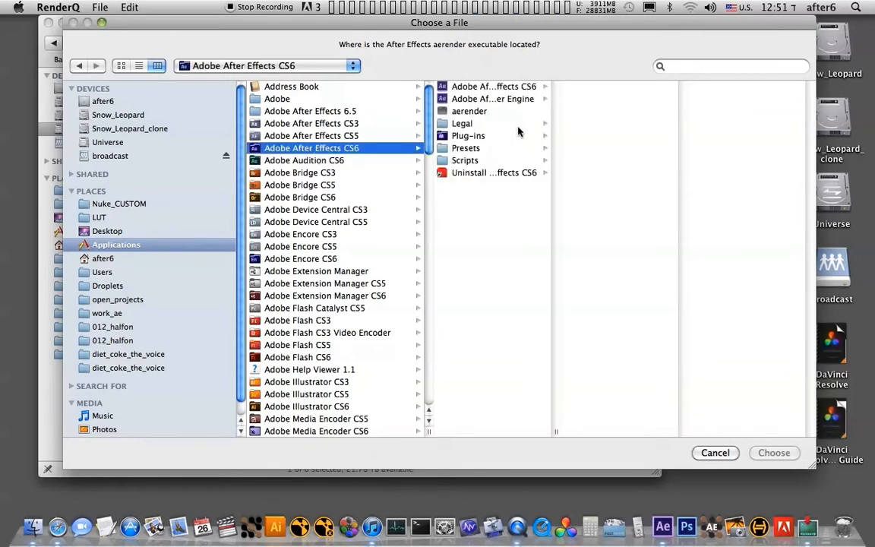
{"action": "left_click", "coordinate": [468, 112]}
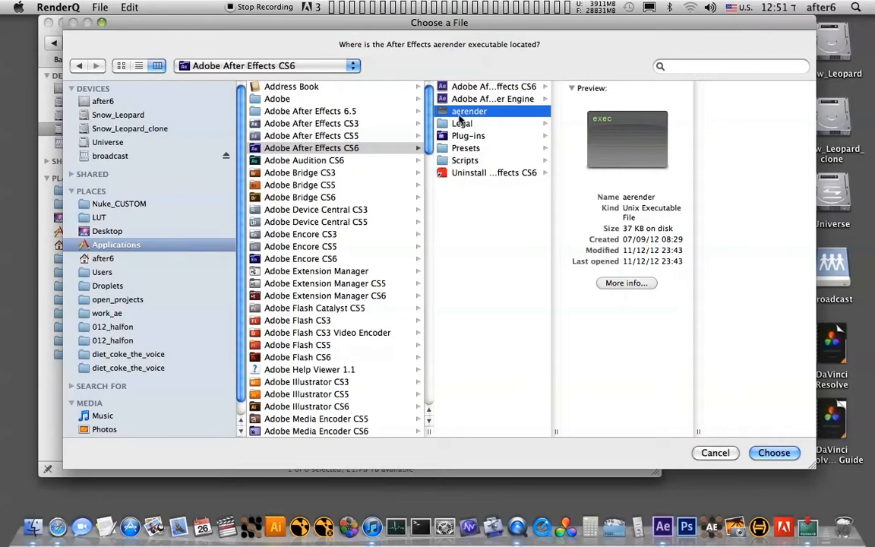
{"action": "left_click", "coordinate": [775, 454]}
- Set the Nuke executable to the Nuke6.3v8 file in Contents/MacOS of the Nuke6.3v8 application
{"action": "left_click_drag", "start_coordinate": [364, 125], "coordinate": [372, 338]}
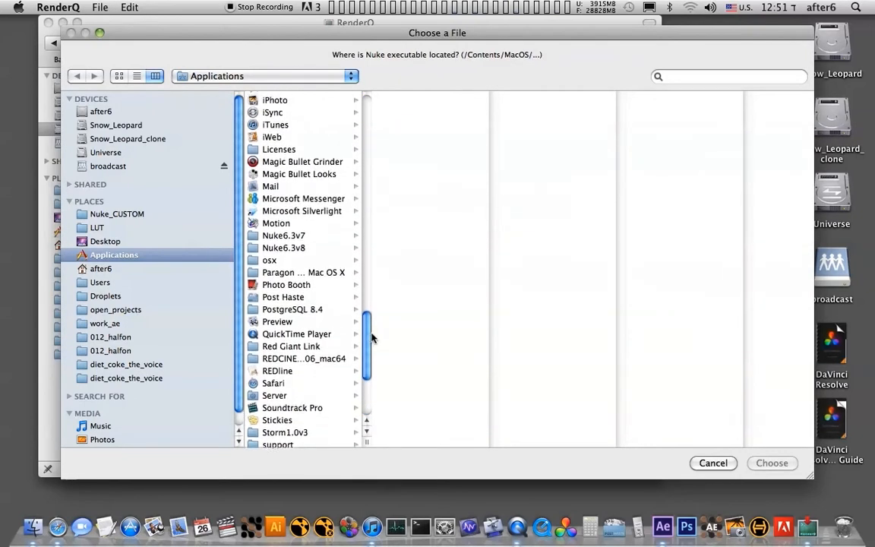
{"action": "left_click", "coordinate": [271, 249]}
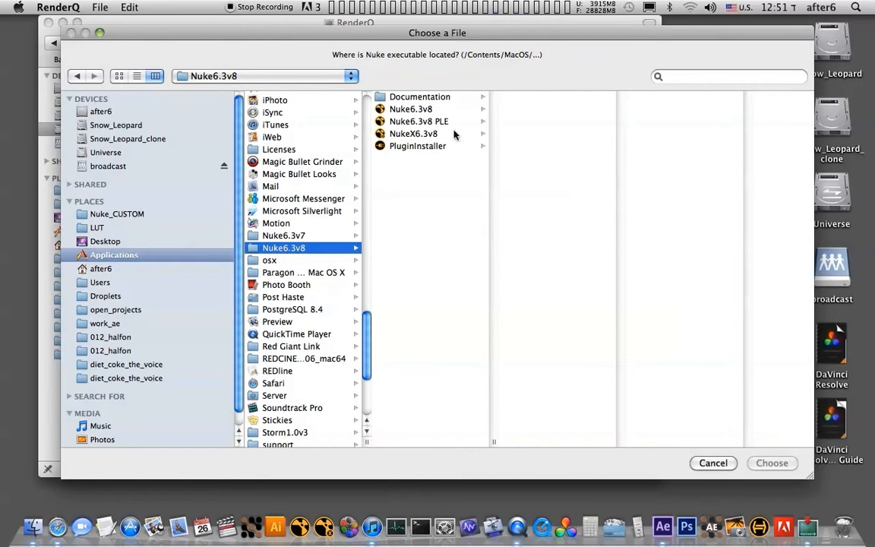
{"action": "left_click", "coordinate": [410, 111]}
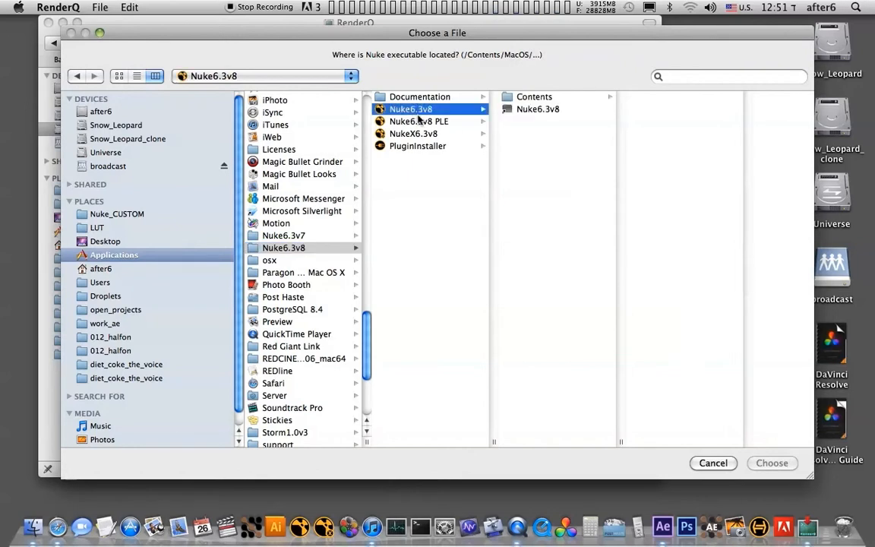
{"action": "left_click", "coordinate": [528, 98]}
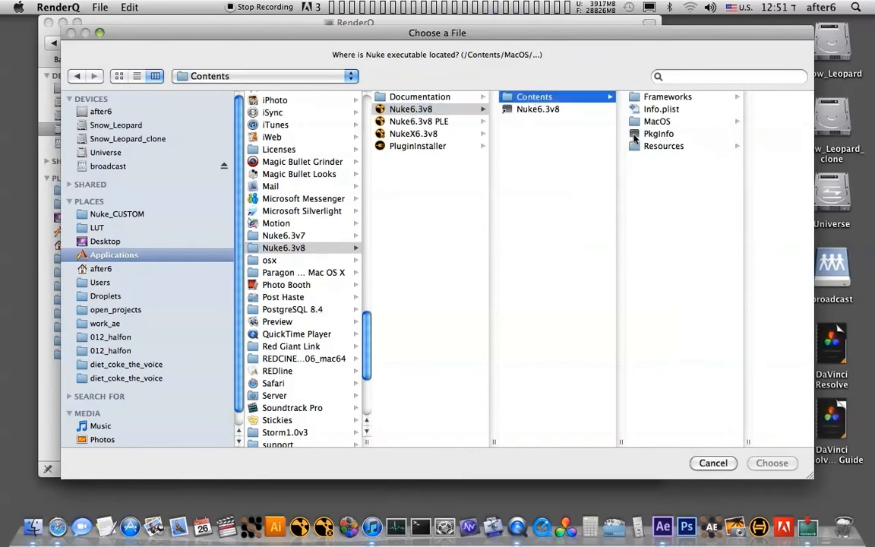
{"action": "left_click", "coordinate": [659, 122]}
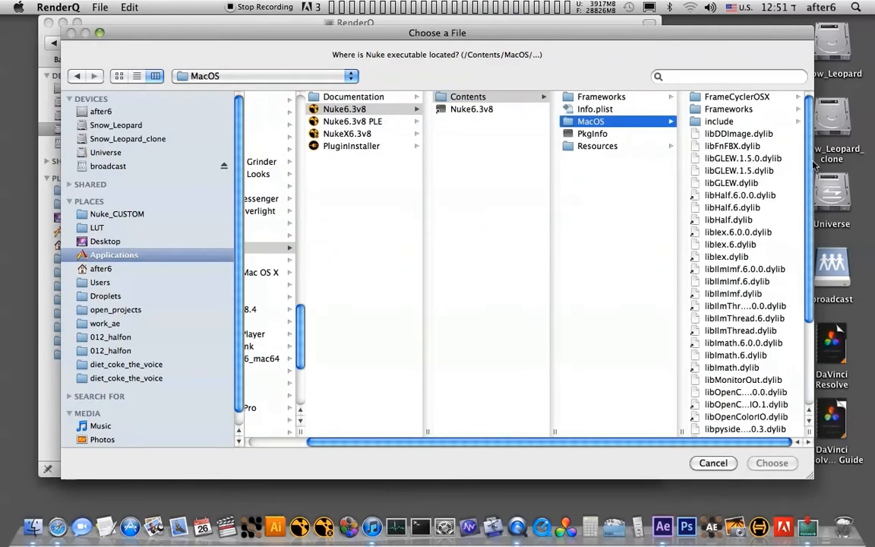
{"action": "scroll", "coordinate": [740, 265], "scroll_direction": "down", "scroll_amount": 5}
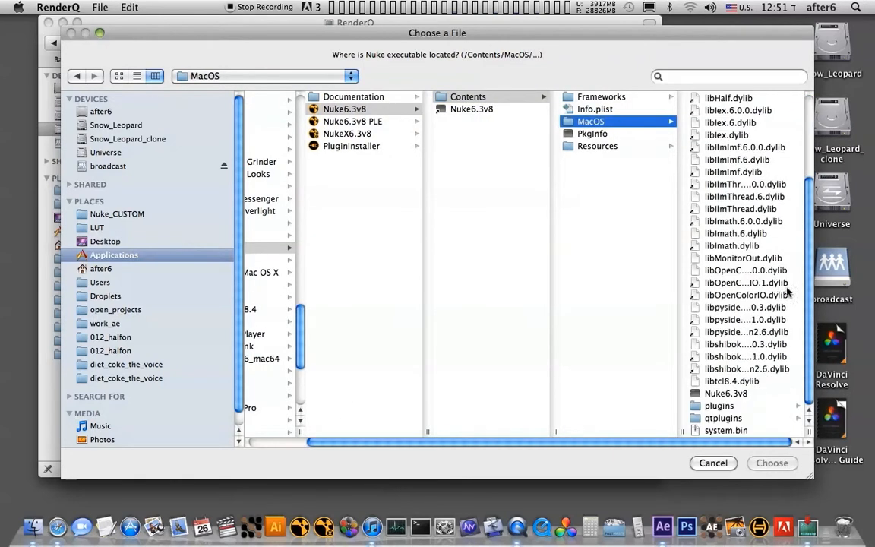
{"action": "left_click", "coordinate": [718, 393]}
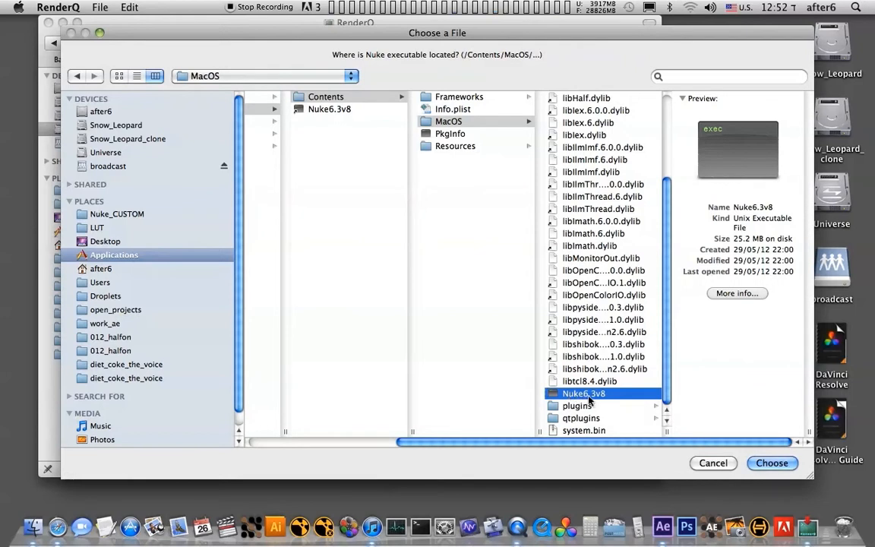
{"action": "left_click", "coordinate": [767, 465]}
- Enable render flags for After Effects and Nuke, leaving the default flags of both renderers blank
{"action": "left_click_drag", "start_coordinate": [452, 123], "coordinate": [395, 210]}
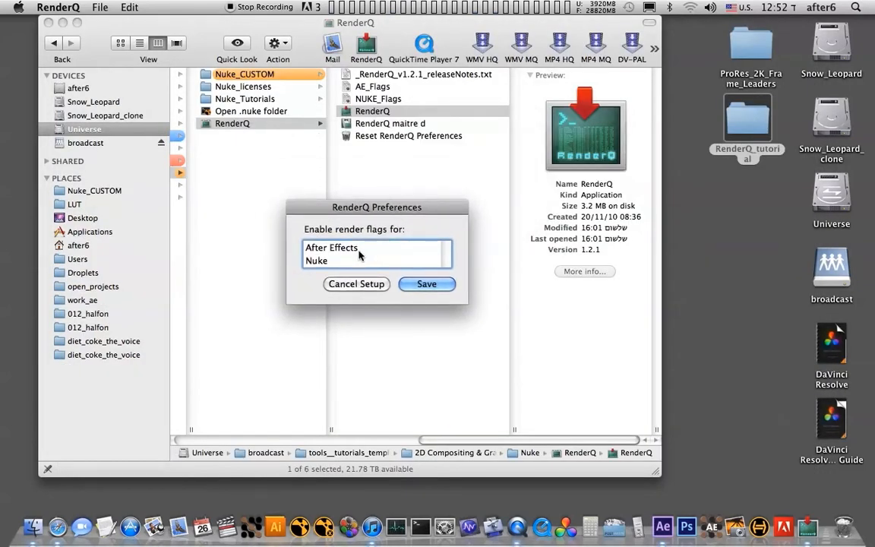
{"action": "left_click_drag", "start_coordinate": [396, 209], "coordinate": [360, 241]}
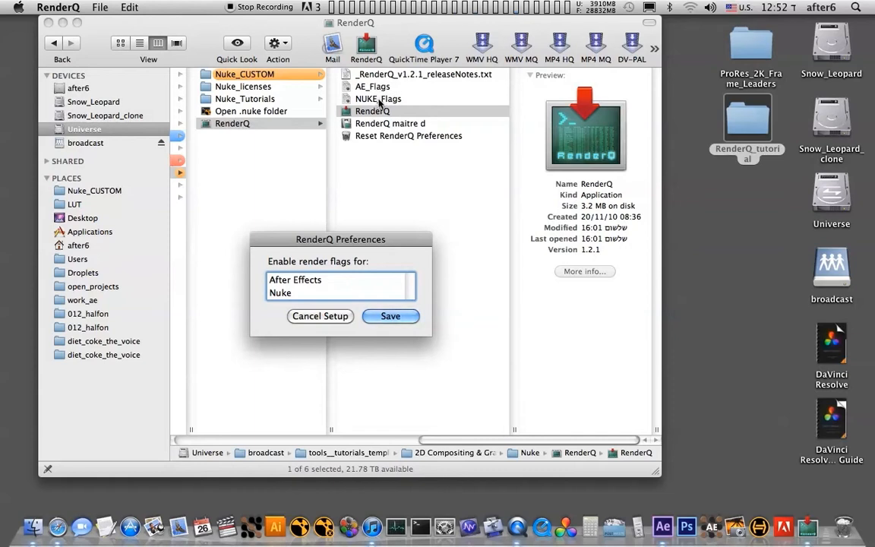
{"action": "left_click_drag", "start_coordinate": [328, 282], "coordinate": [301, 293]}
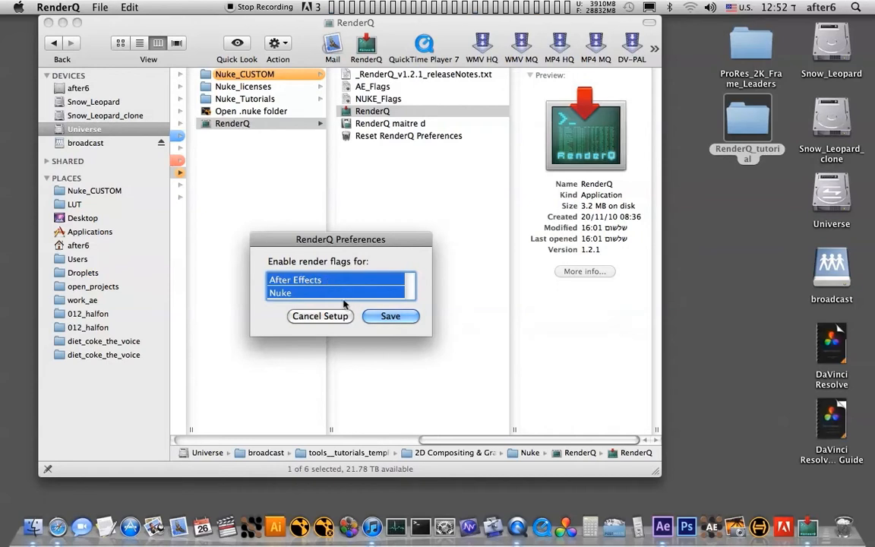
{"action": "left_click", "coordinate": [386, 318]}
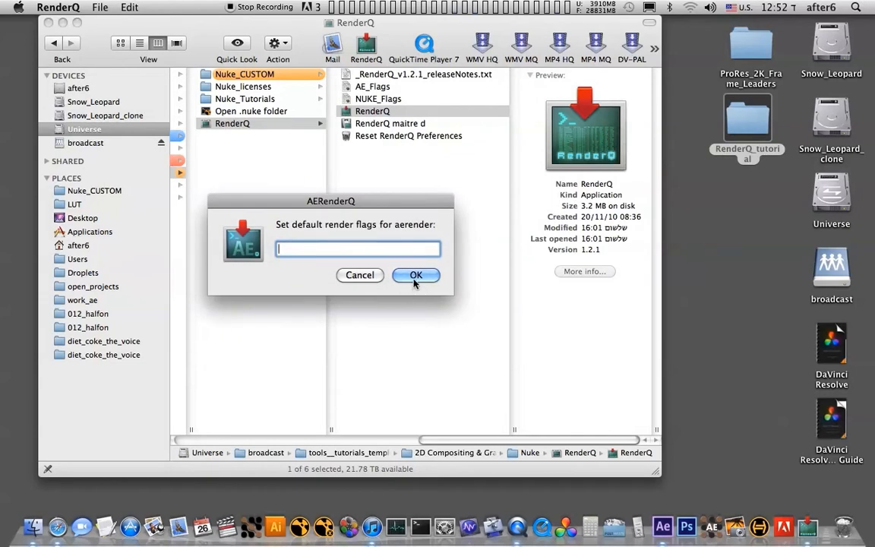
{"action": "left_click", "coordinate": [415, 276]}
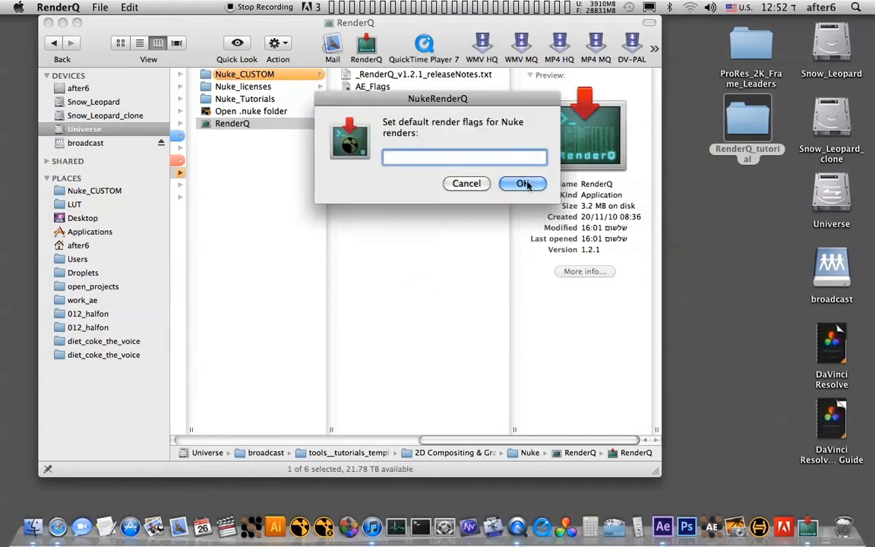
{"action": "left_click", "coordinate": [523, 184]}
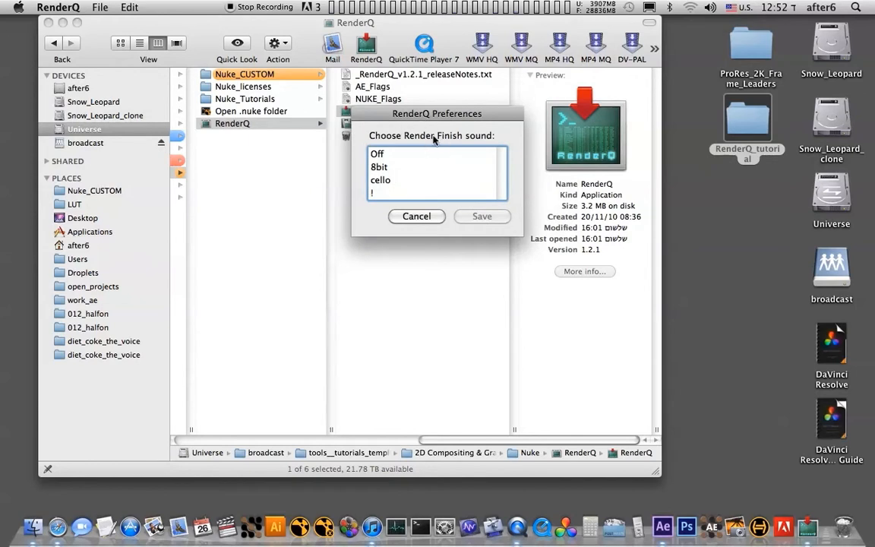
- Save 8bit as the render finish sound in the RenderQ preferences and cancel choosing files to render
{"action": "left_click", "coordinate": [408, 168]}
{"action": "left_click", "coordinate": [480, 217]}
{"action": "left_click", "coordinate": [486, 217]}
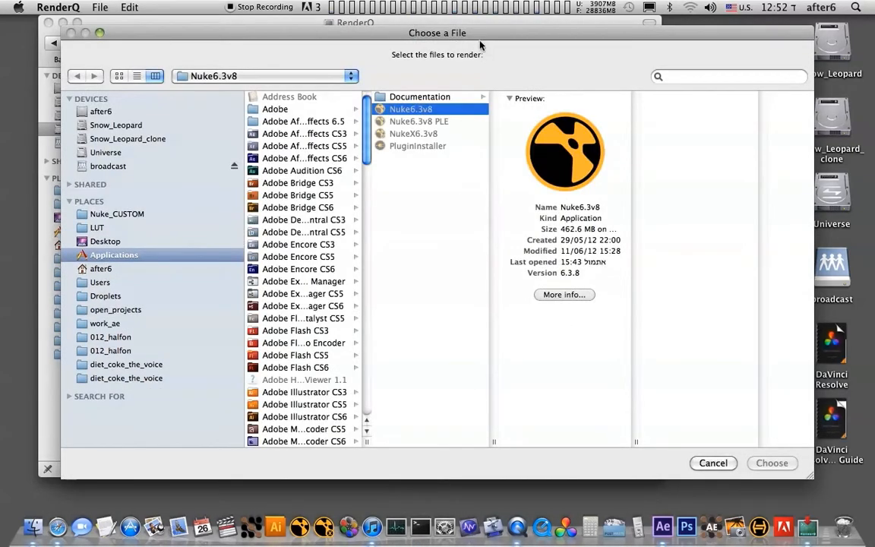
{"action": "left_click_drag", "start_coordinate": [475, 34], "coordinate": [463, 34]}
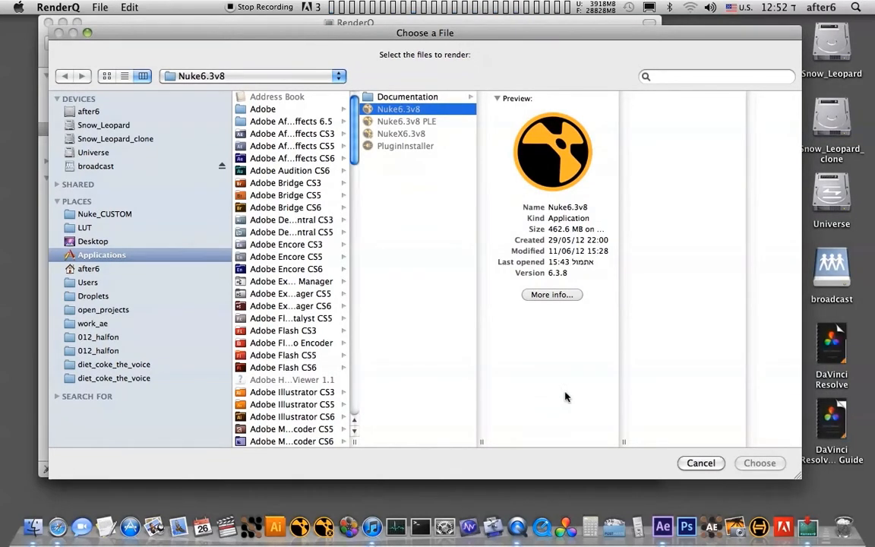
{"action": "left_click", "coordinate": [694, 465]}
- Close the RenderQ folder window and open the RenderQ_tutorial folder from the desktop
{"action": "mouse_move", "coordinate": [401, 37]}
{"action": "left_mouse_down"}
{"action": "mouse_move", "coordinate": [383, 81]}
{"action": "mouse_move", "coordinate": [414, 26]}
{"action": "left_mouse_up"}
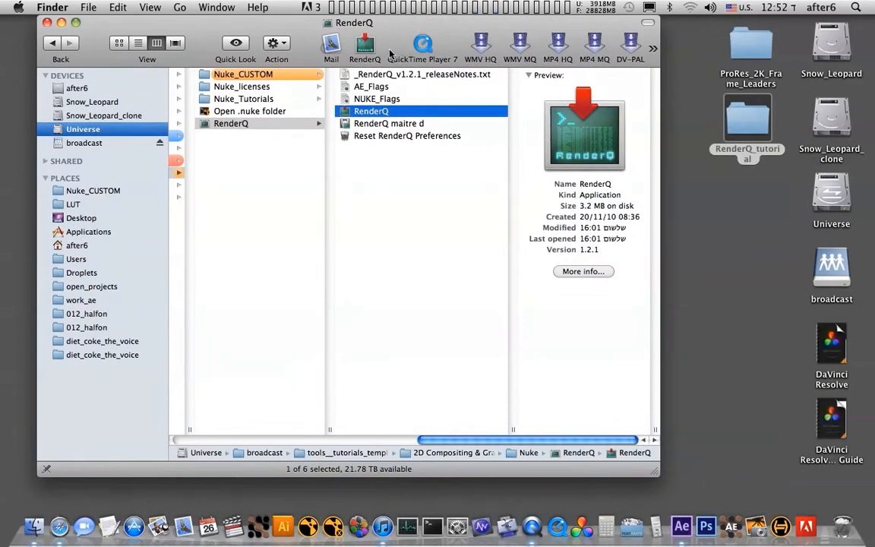
{"action": "key", "text": "super+w"}
{"action": "left_click", "coordinate": [705, 191]}
{"action": "left_click", "coordinate": [747, 125]}
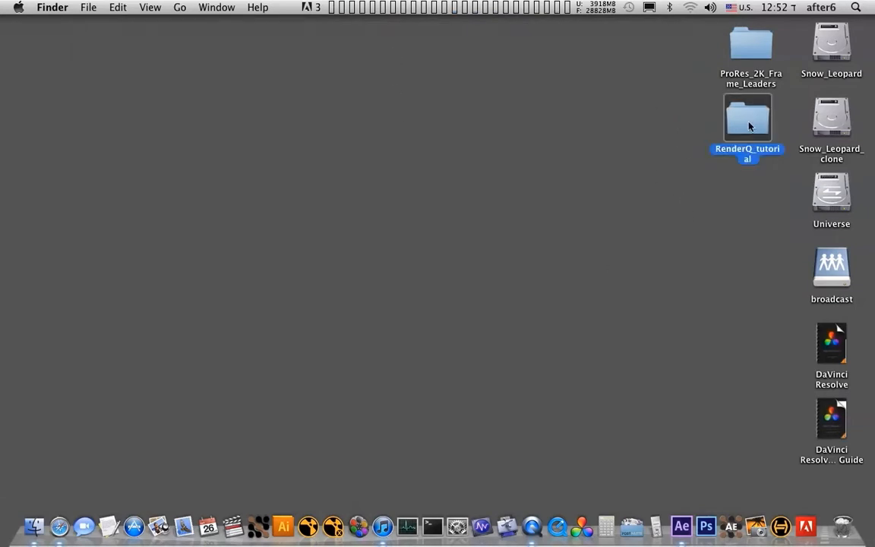
{"action": "double_click", "coordinate": [740, 126]}
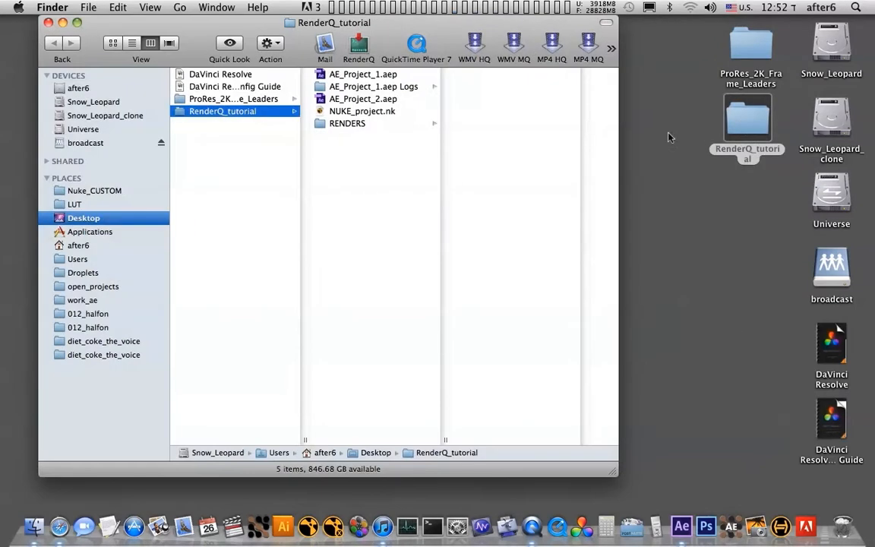
{"action": "mouse_move", "coordinate": [459, 26]}
{"action": "left_mouse_down"}
{"action": "mouse_move", "coordinate": [455, 33]}
{"action": "mouse_move", "coordinate": [462, 26]}
{"action": "left_mouse_up"}
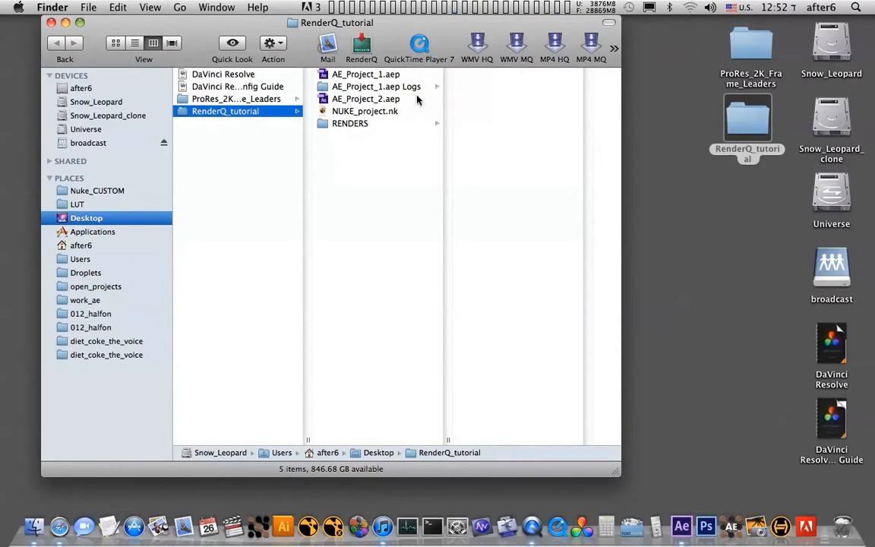
{"action": "left_click_drag", "start_coordinate": [391, 53], "coordinate": [386, 53]}
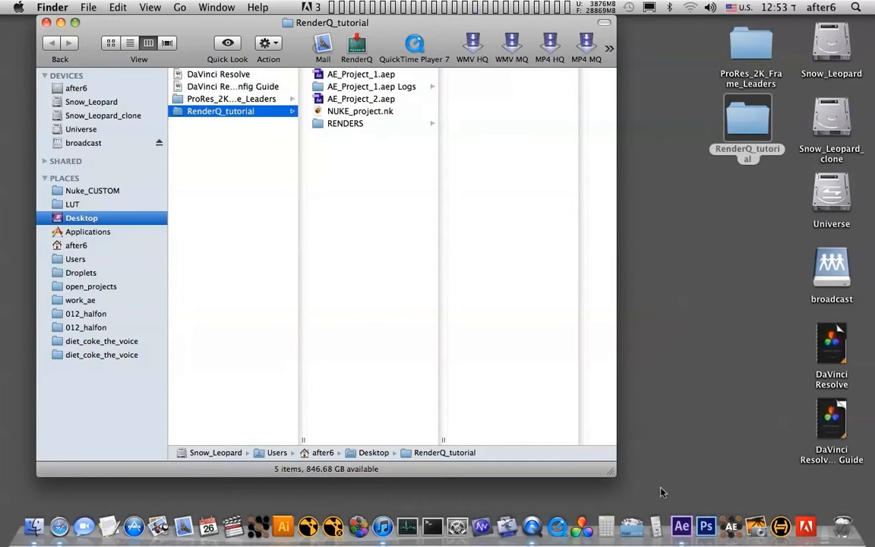
- Switch to After Effects and check Comp 1's render queue settings and output destination, leaving them unchanged
{"action": "left_click", "coordinate": [680, 526]}
{"action": "left_click", "coordinate": [108, 425]}
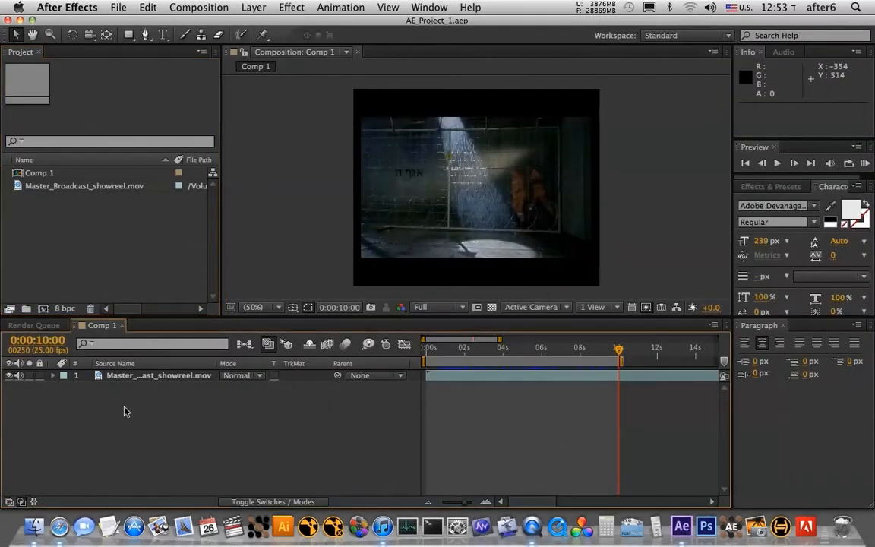
{"action": "left_click", "coordinate": [47, 326]}
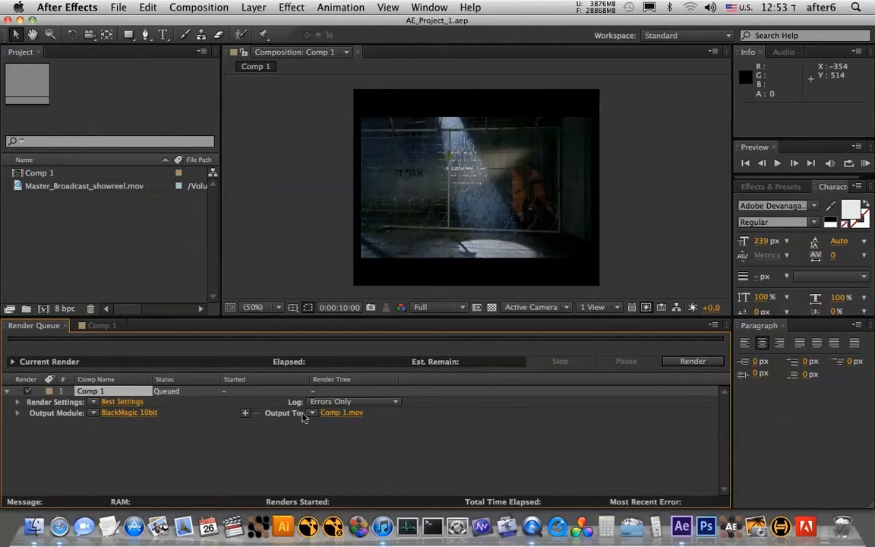
{"action": "left_click", "coordinate": [334, 413]}
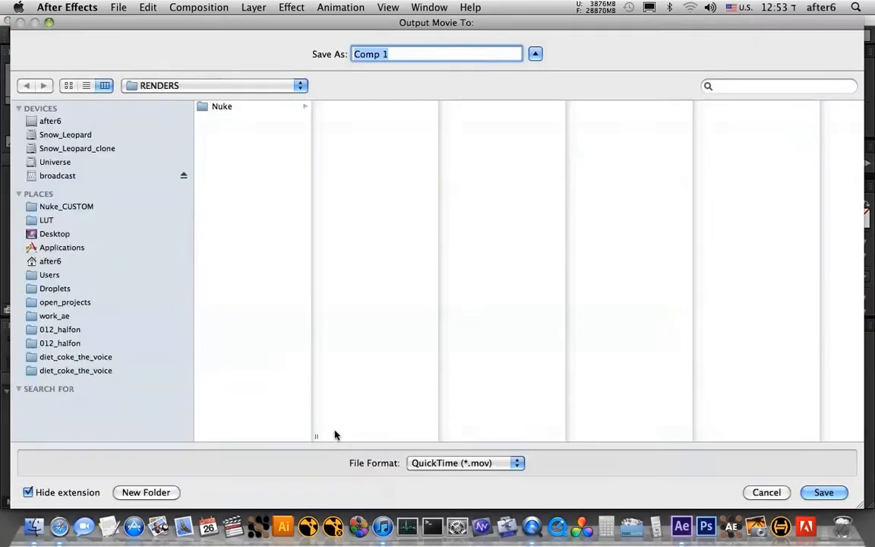
{"action": "key", "text": "Escape"}
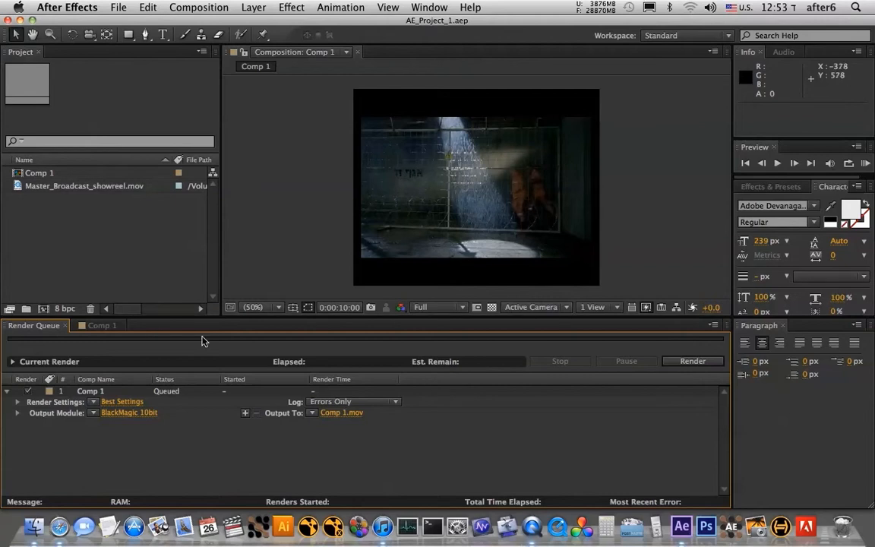
- Quit After Effects and return to the RenderQ_tutorial folder in Finder
{"action": "left_click", "coordinate": [129, 244]}
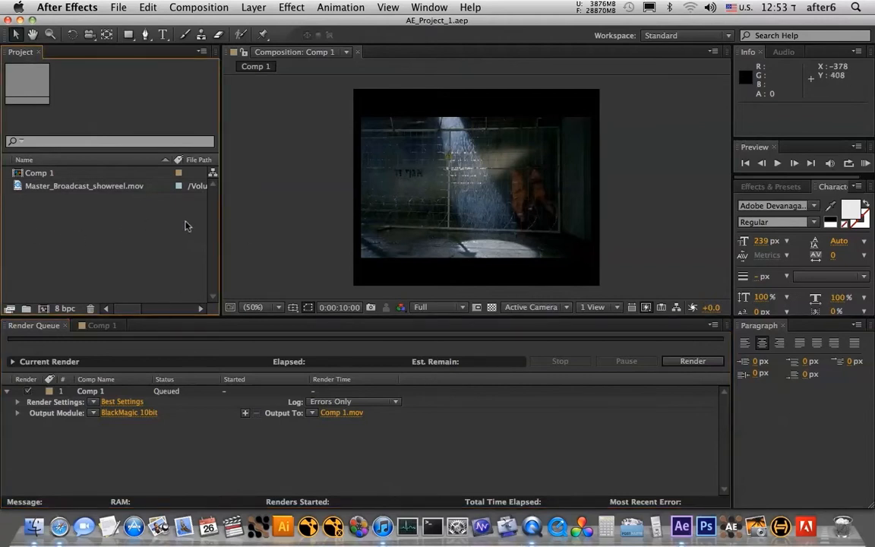
{"action": "left_click", "coordinate": [71, 6]}
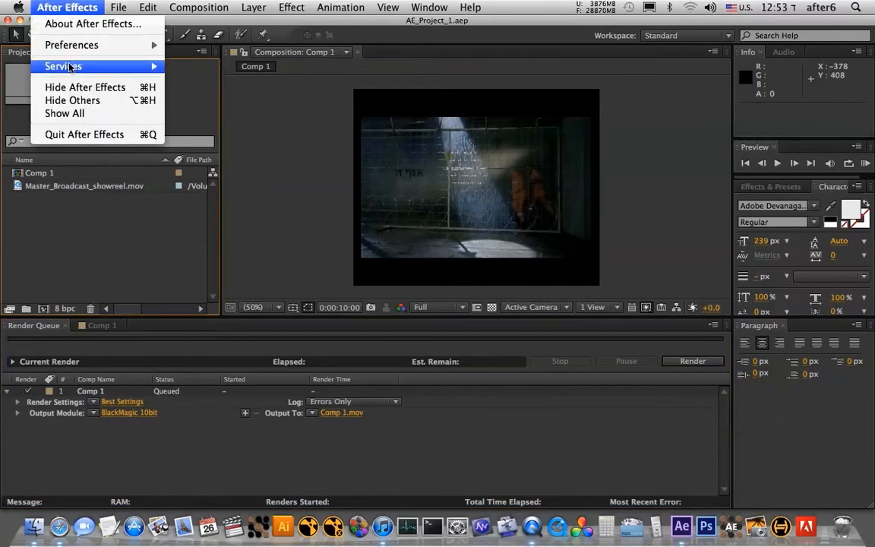
{"action": "left_click", "coordinate": [98, 133]}
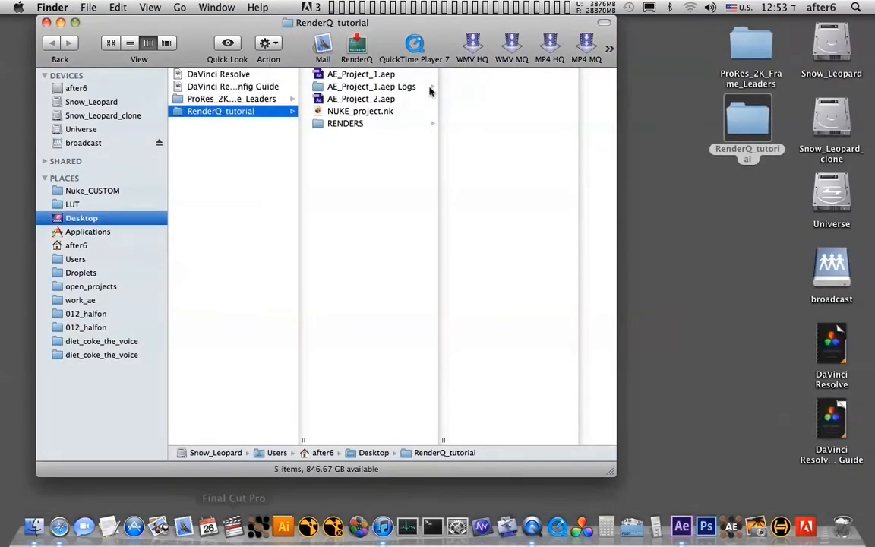
- Delete the AE_Project_1.aep Logs folder from RenderQ_tutorial and preview the After Effects and Nuke project files
{"action": "left_click", "coordinate": [377, 88]}
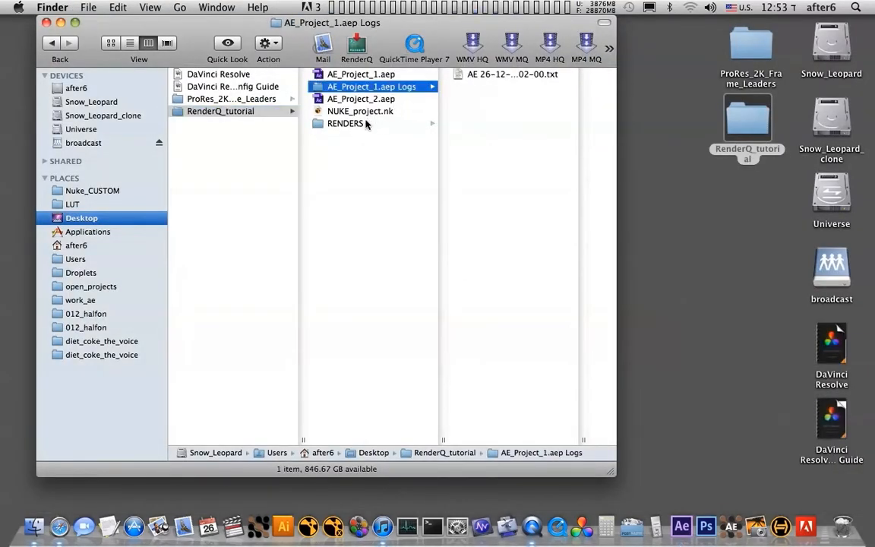
{"action": "left_click", "coordinate": [319, 152]}
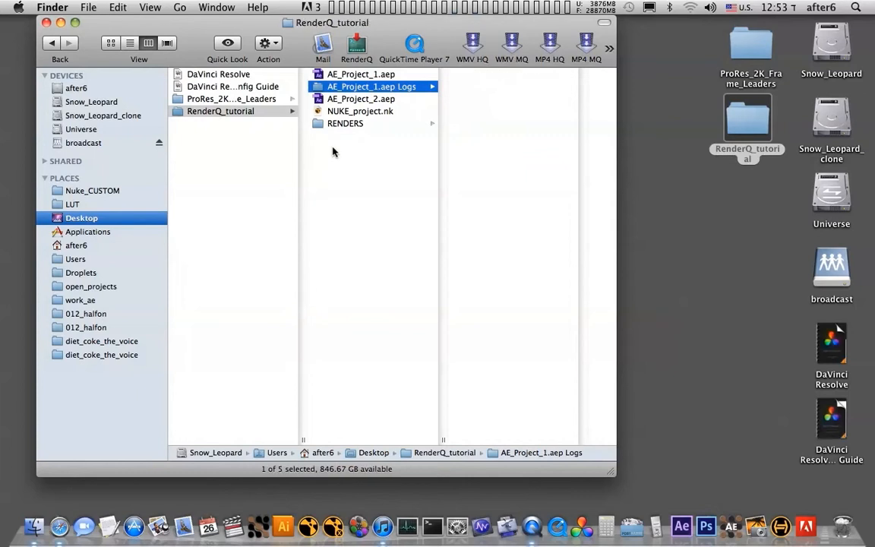
{"action": "left_click", "coordinate": [391, 76]}
{"action": "left_click", "coordinate": [356, 86]}
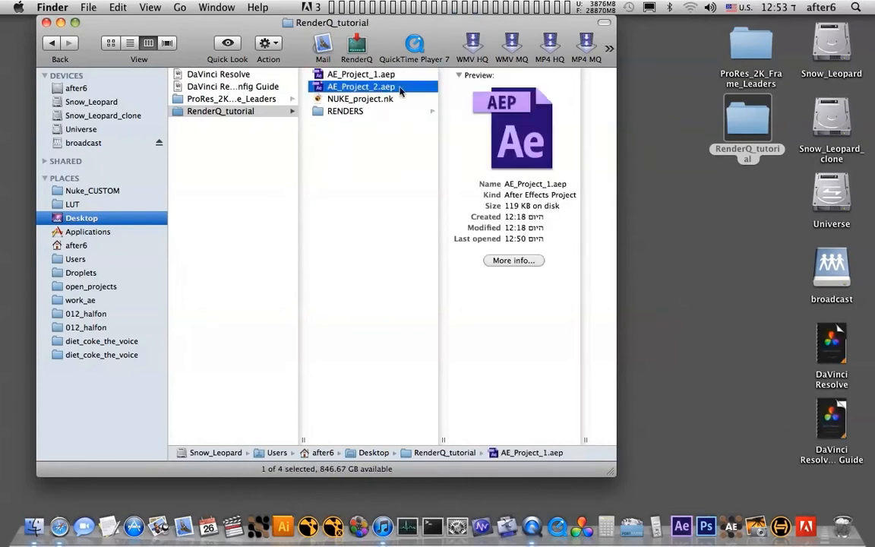
{"action": "left_click", "coordinate": [379, 100]}
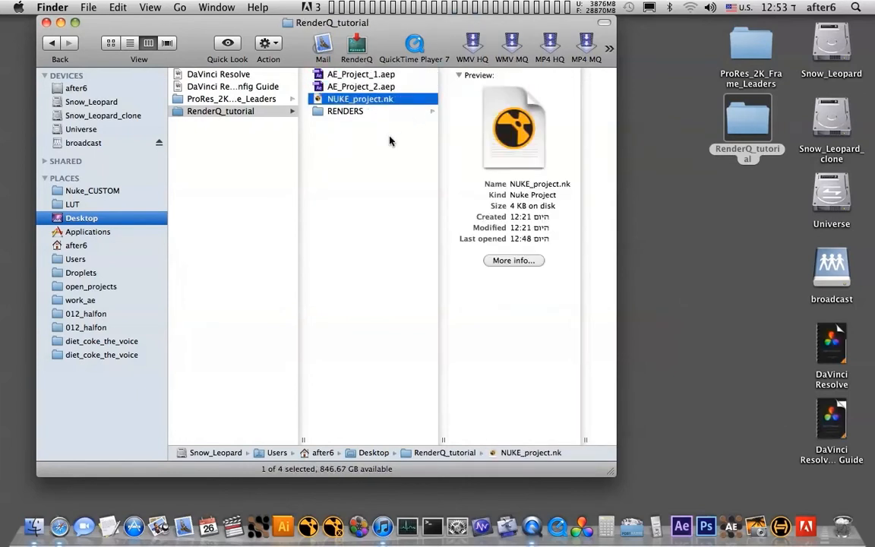
- Render AE_Project_1.aep through RenderQ with No Sleep and blank additional render flags, and dismiss the Terminal window
{"action": "left_click", "coordinate": [354, 75]}
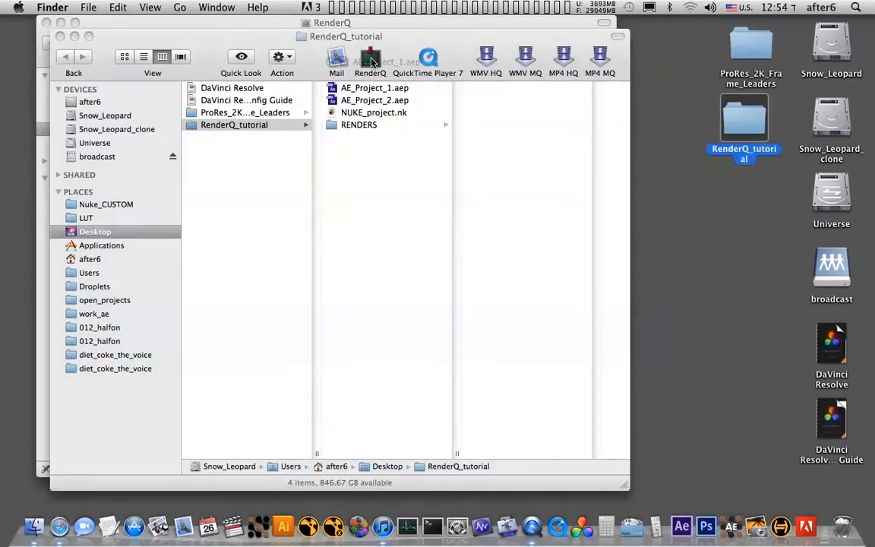
{"action": "left_click_drag", "start_coordinate": [372, 61], "coordinate": [371, 61]}
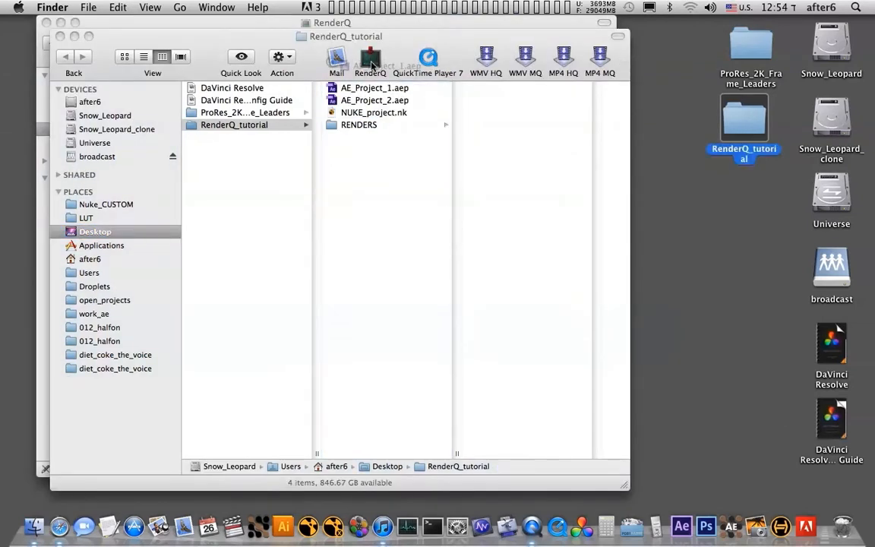
{"action": "left_click_drag", "start_coordinate": [369, 149], "coordinate": [225, 192]}
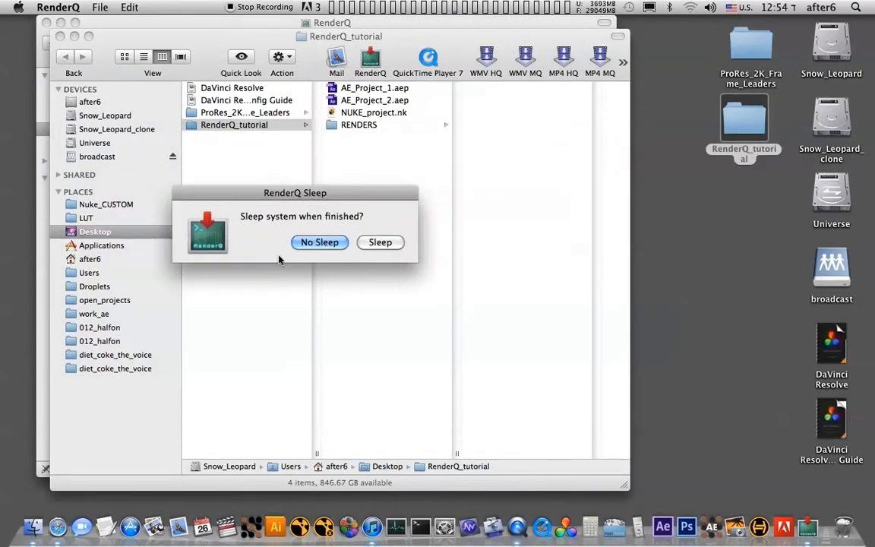
{"action": "left_click", "coordinate": [320, 242]}
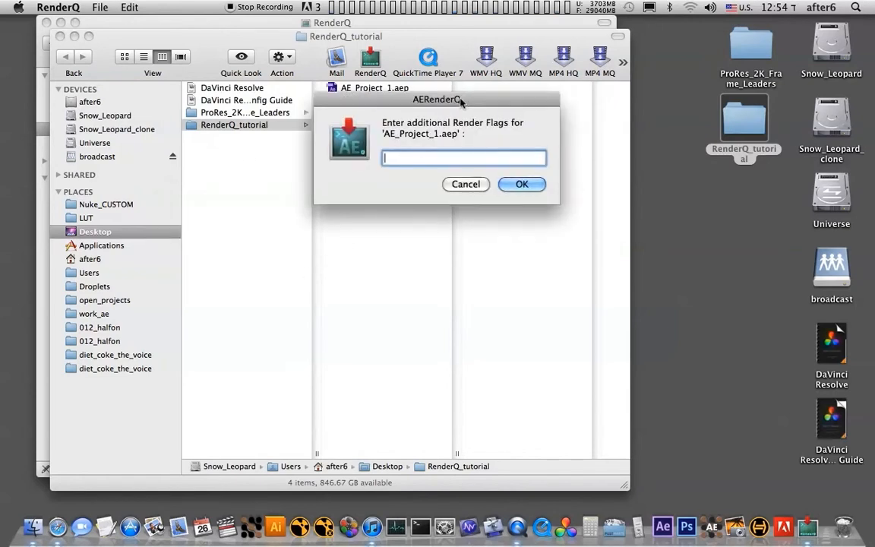
{"action": "left_click_drag", "start_coordinate": [442, 96], "coordinate": [351, 175]}
{"action": "left_click", "coordinate": [419, 256]}
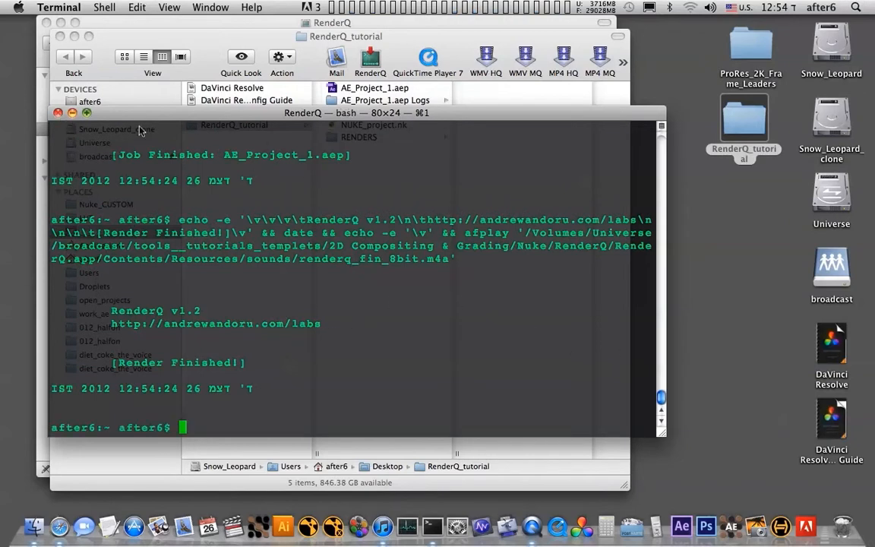
{"action": "key", "text": "cmd+h"}
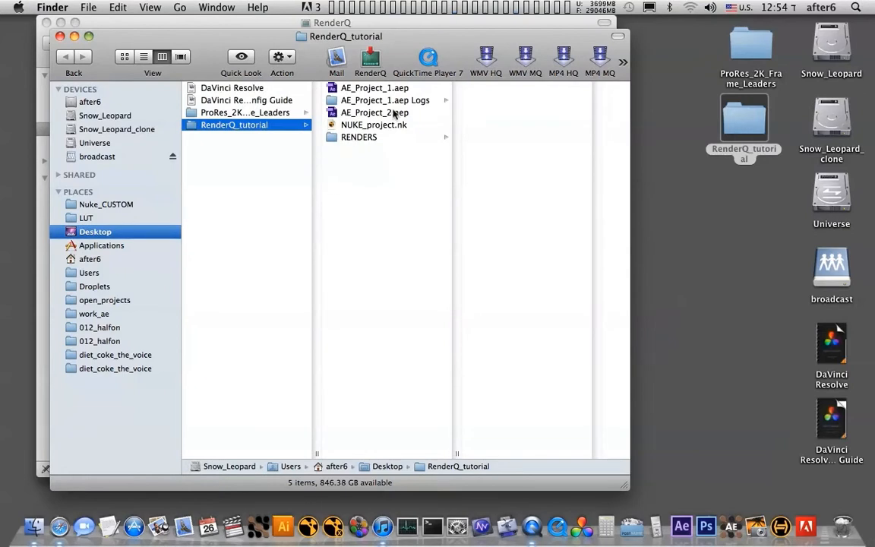
- Render AE_Project_1.aep and NUKE_project.nk together through RenderQ with No Sleep and blank additional flags, and close the Terminal window
{"action": "left_click", "coordinate": [394, 91]}
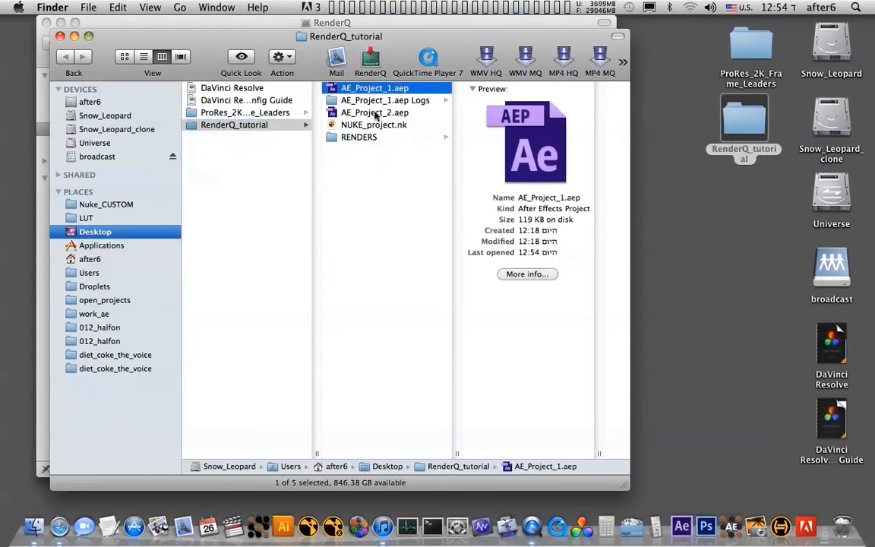
{"action": "left_click", "coordinate": [374, 112], "text": "super"}
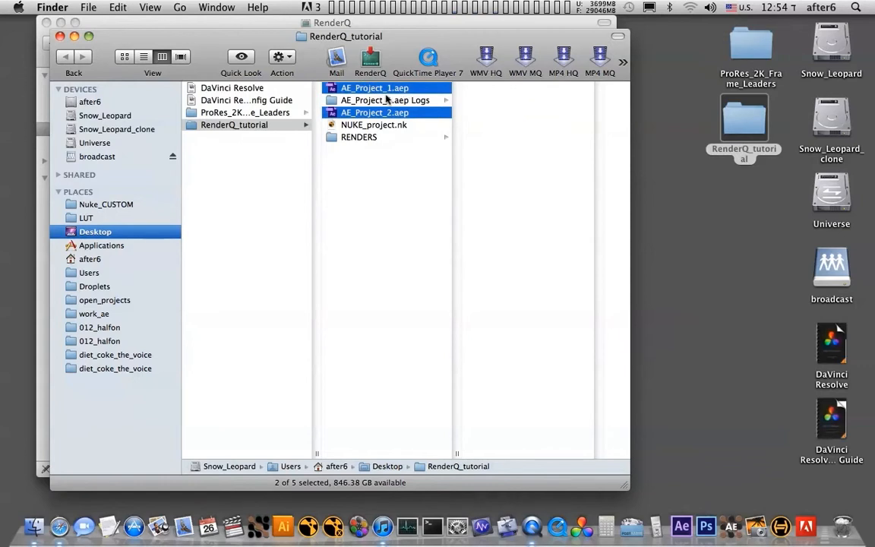
{"action": "left_click", "coordinate": [416, 126]}
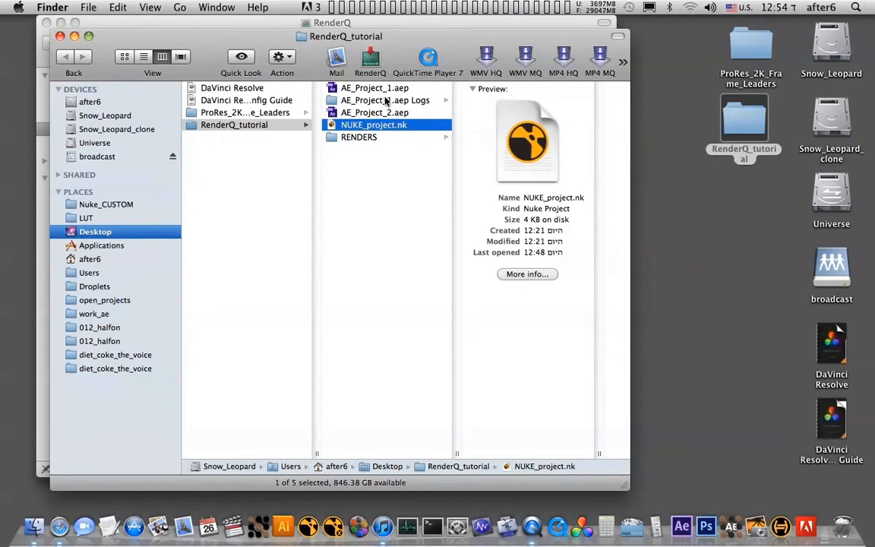
{"action": "left_click", "coordinate": [393, 89], "text": "super"}
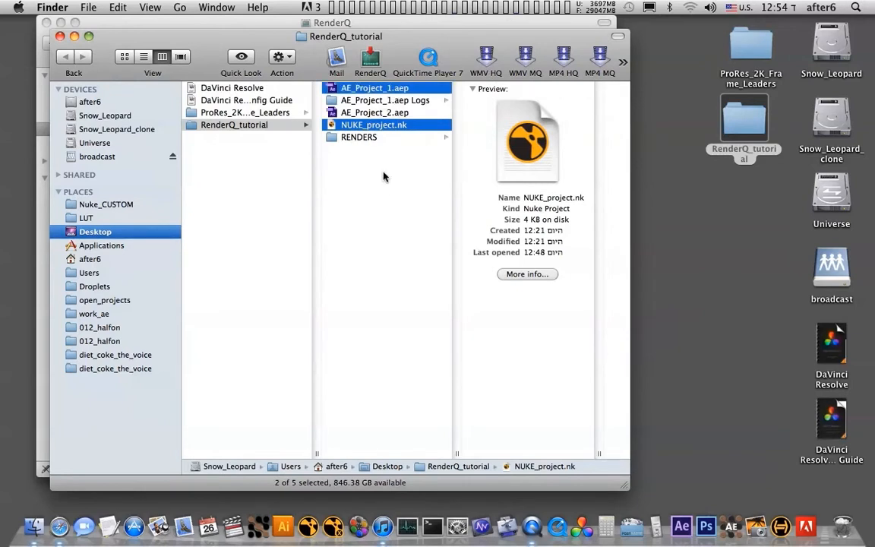
{"action": "left_click_drag", "start_coordinate": [369, 89], "coordinate": [372, 61]}
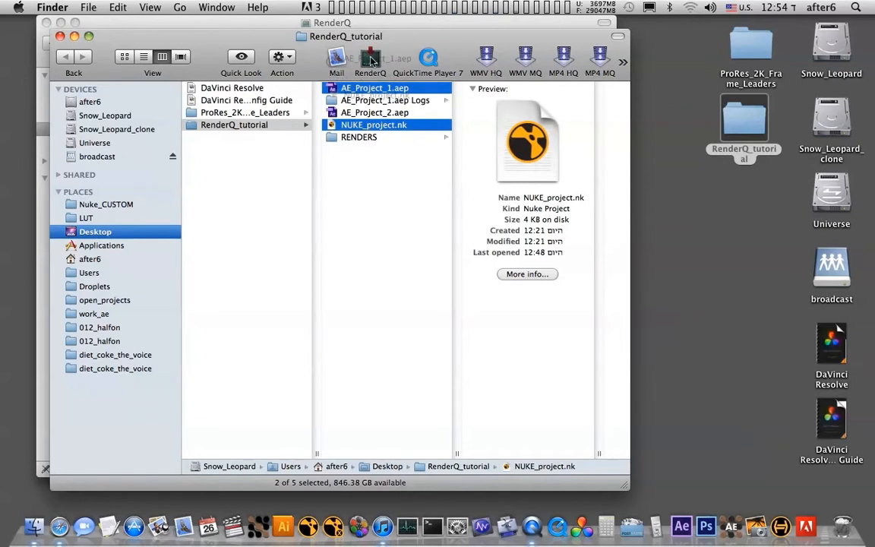
{"action": "left_click_drag", "start_coordinate": [418, 111], "coordinate": [326, 195]}
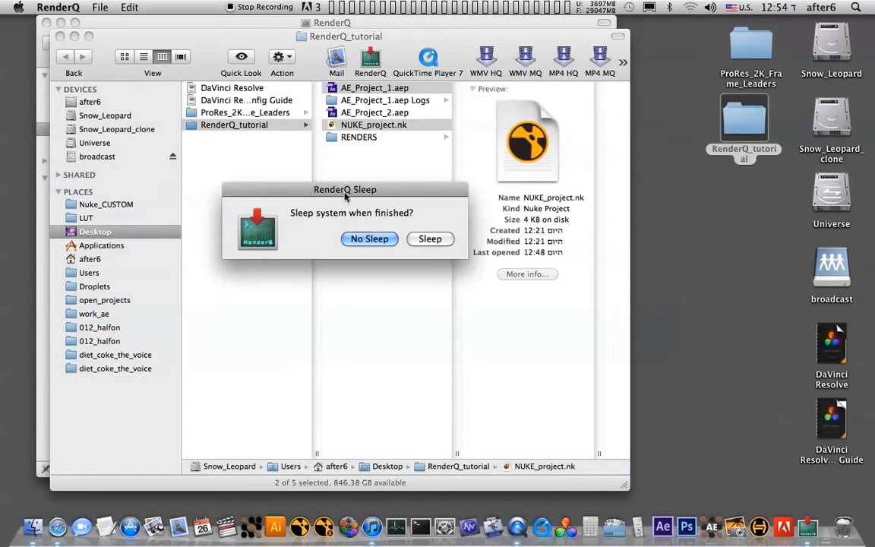
{"action": "left_click", "coordinate": [370, 239]}
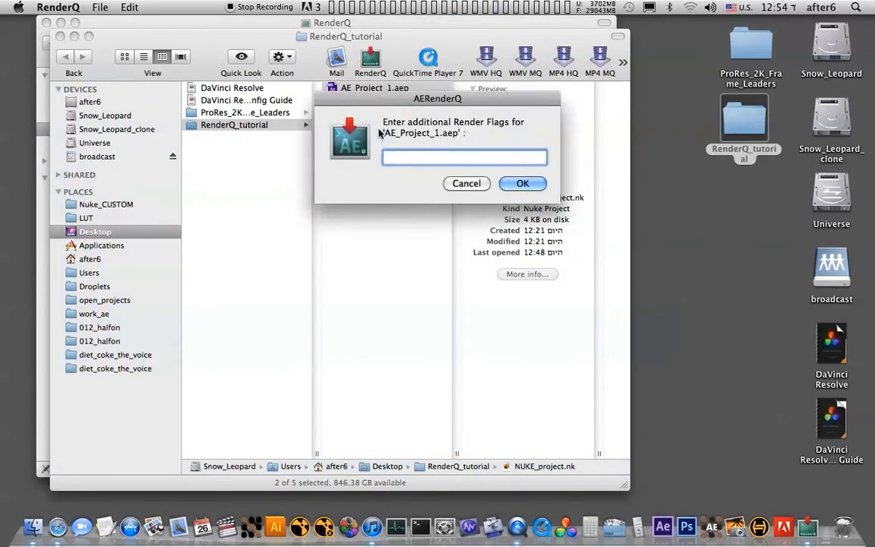
{"action": "left_click", "coordinate": [516, 184]}
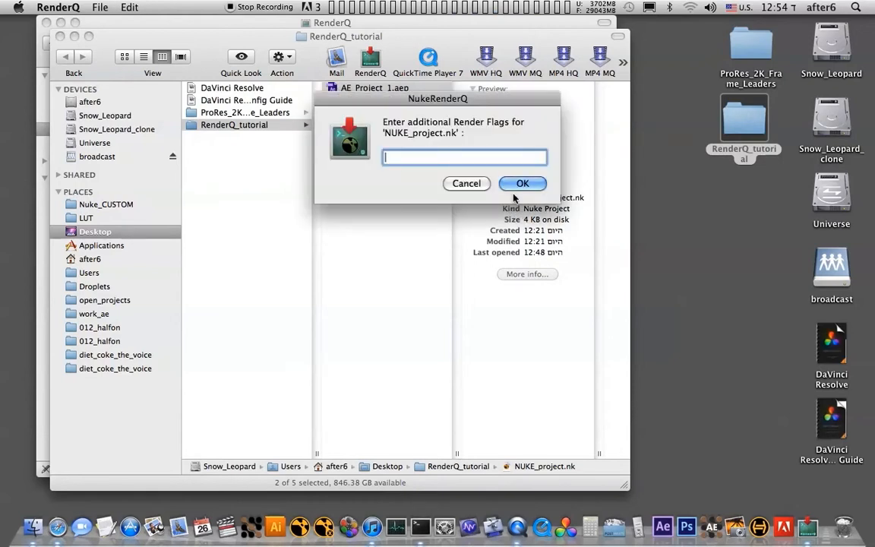
{"action": "left_click", "coordinate": [517, 183]}
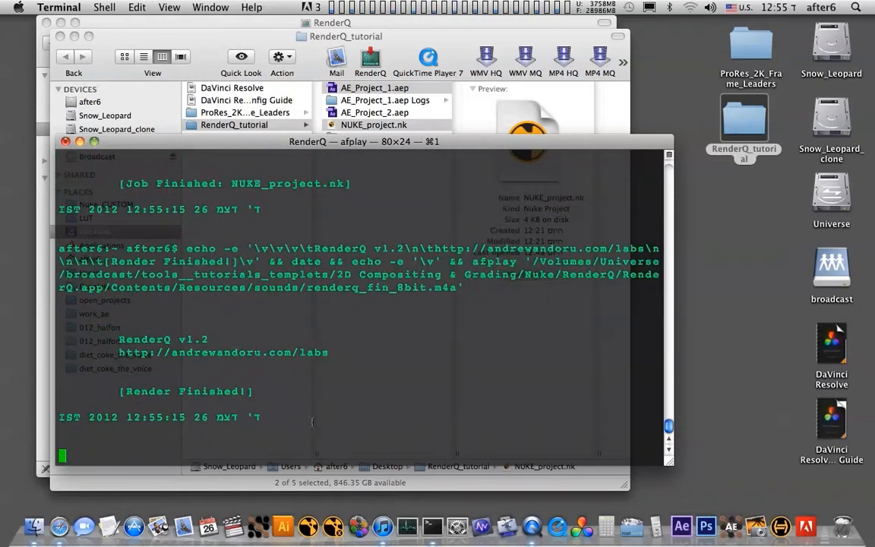
{"action": "left_click_drag", "start_coordinate": [60, 146], "coordinate": [91, 196]}
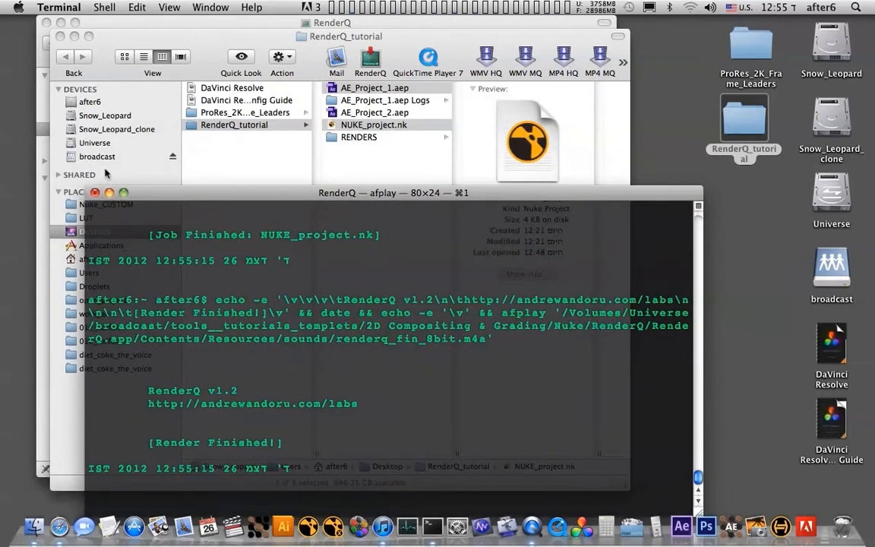
{"action": "left_click", "coordinate": [95, 194]}
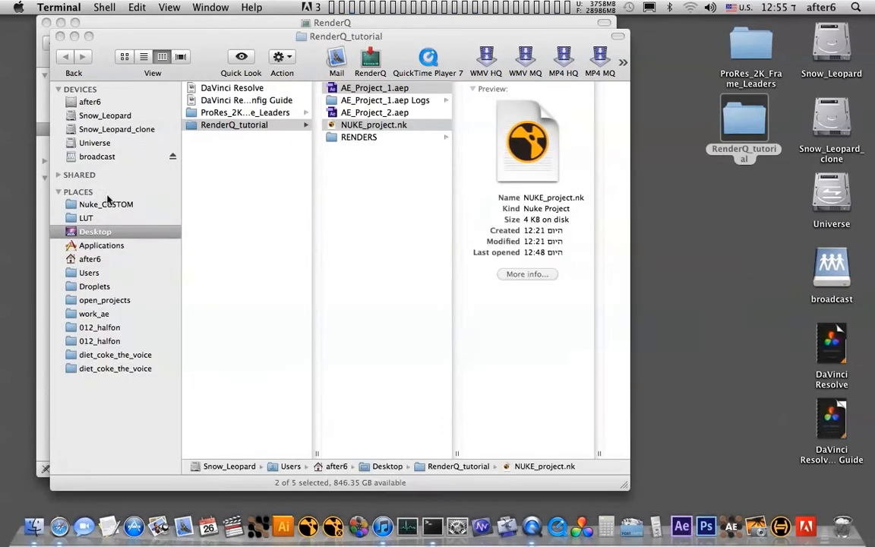
- Open the RENDERS folder in RenderQ_tutorial and preview the rendered Comp 1.mov, skipping ahead to near its end
{"action": "left_click", "coordinate": [396, 140]}
{"action": "left_click", "coordinate": [358, 137]}
{"action": "left_click_drag", "start_coordinate": [458, 35], "coordinate": [420, 21]}
{"action": "left_click", "coordinate": [474, 75]}
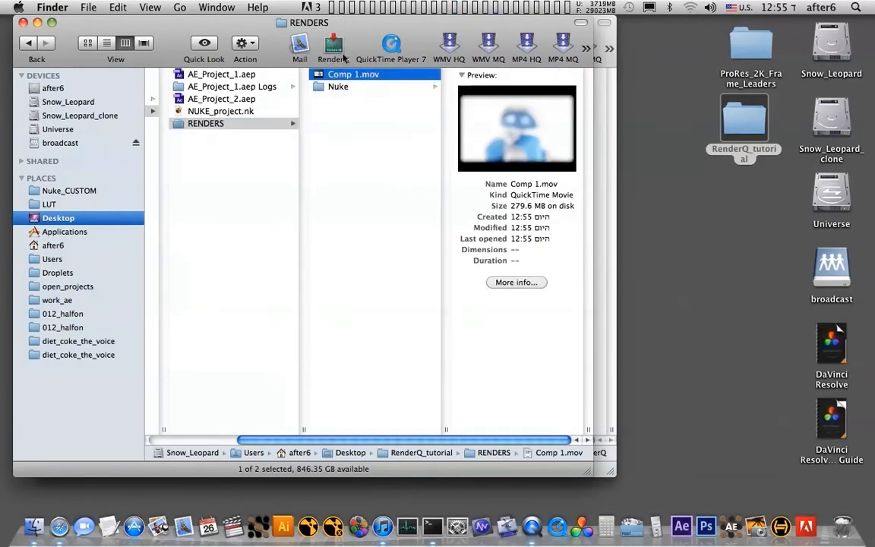
{"action": "key", "text": "space"}
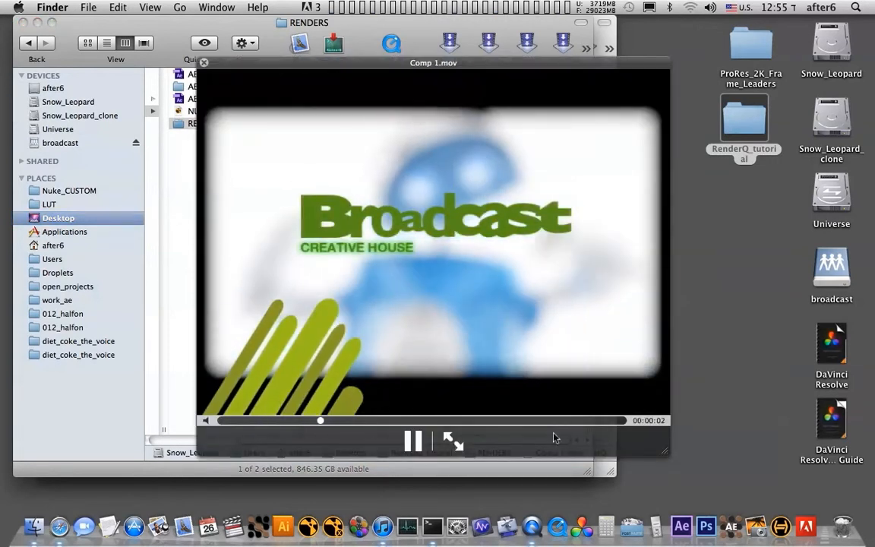
{"action": "left_click", "coordinate": [591, 421]}
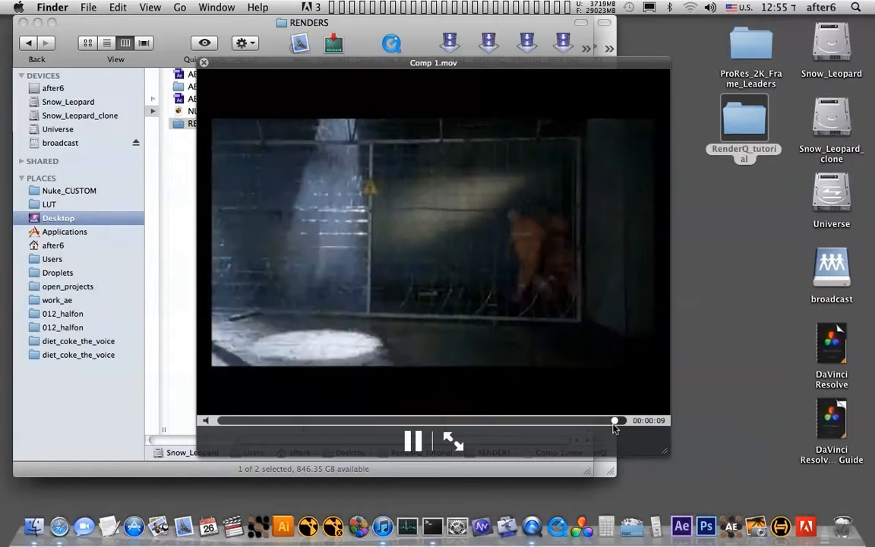
{"action": "key", "text": "space"}
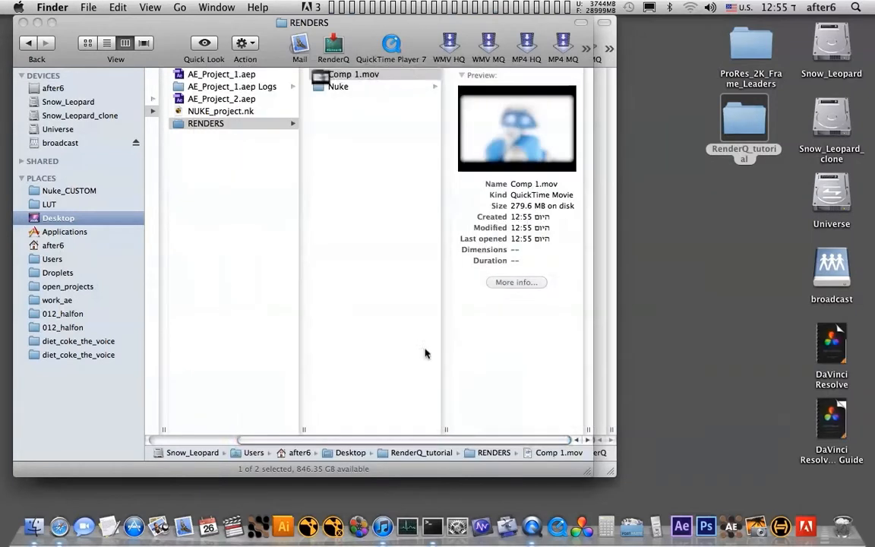
- Open the SEQ1 folder inside Nuke and preview the rendered TIFF frames from Test.0001.tif through Test.0030.tif
{"action": "left_click", "coordinate": [339, 87]}
{"action": "left_click", "coordinate": [504, 75]}
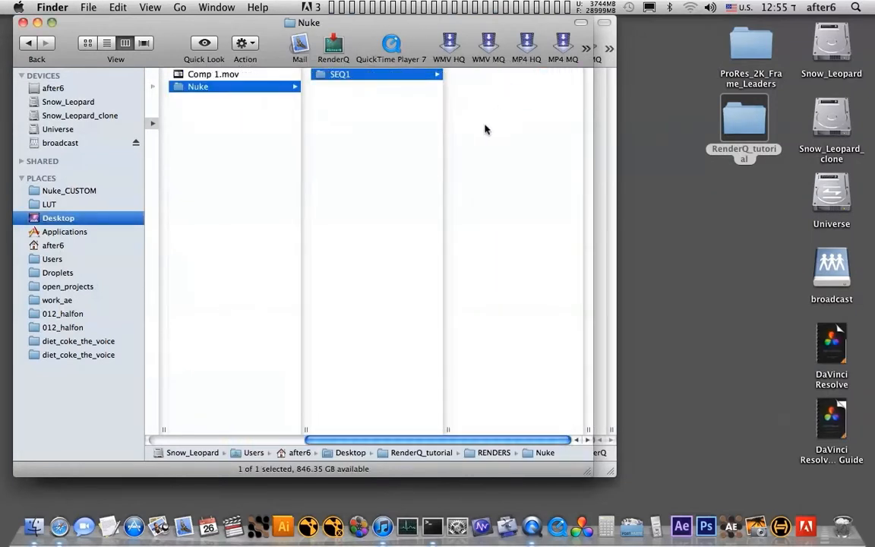
{"action": "left_click", "coordinate": [501, 75]}
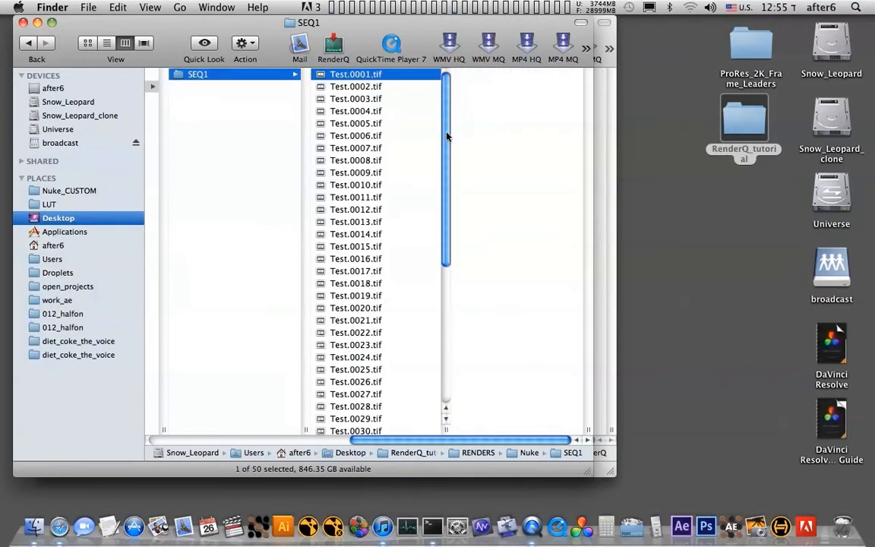
{"action": "key", "text": "space"}
{"action": "key", "text": "Down"}
{"action": "key", "text": "Down"}
{"action": "key", "text": "Down"}
{"action": "key", "text": "Down"}
{"action": "key", "text": "Down"}
{"action": "key", "text": "Down"}
{"action": "key", "text": "Down"}
{"action": "key", "text": "Down"}
{"action": "key", "text": "Down"}
{"action": "key", "text": "Down"}
{"action": "key", "text": "Down"}
{"action": "key", "text": "Down"}
{"action": "key", "text": "Down"}
{"action": "key", "text": "Down"}
{"action": "key", "text": "Down"}
{"action": "key", "text": "Down"}
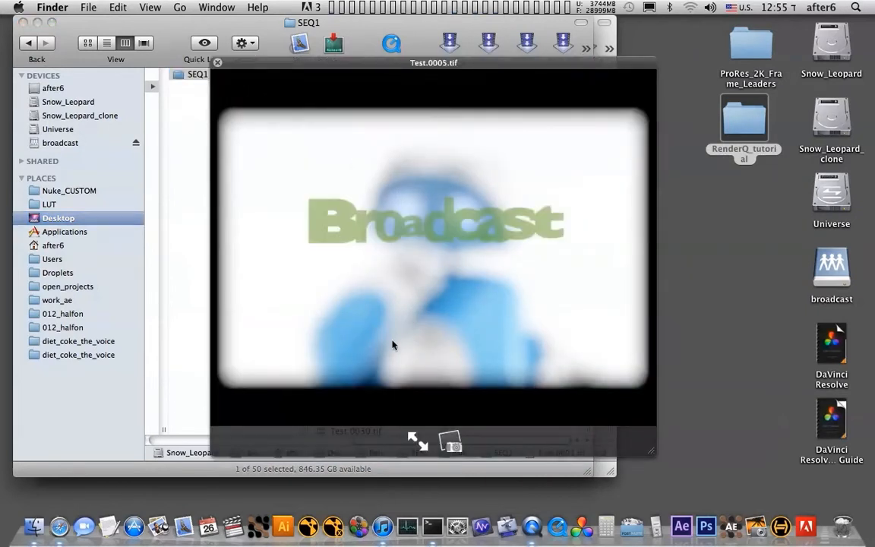
{"action": "key", "text": "Down"}
{"action": "key", "text": "Down"}
{"action": "key", "text": "Down"}
{"action": "key", "text": "Down"}
{"action": "key", "text": "Down"}
{"action": "key", "text": "Down"}
{"action": "key", "text": "Down"}
{"action": "key", "text": "Down"}
{"action": "key", "text": "Down"}
{"action": "key", "text": "Down"}
{"action": "key", "text": "Down"}
{"action": "key", "text": "Down"}
{"action": "key", "text": "Down"}
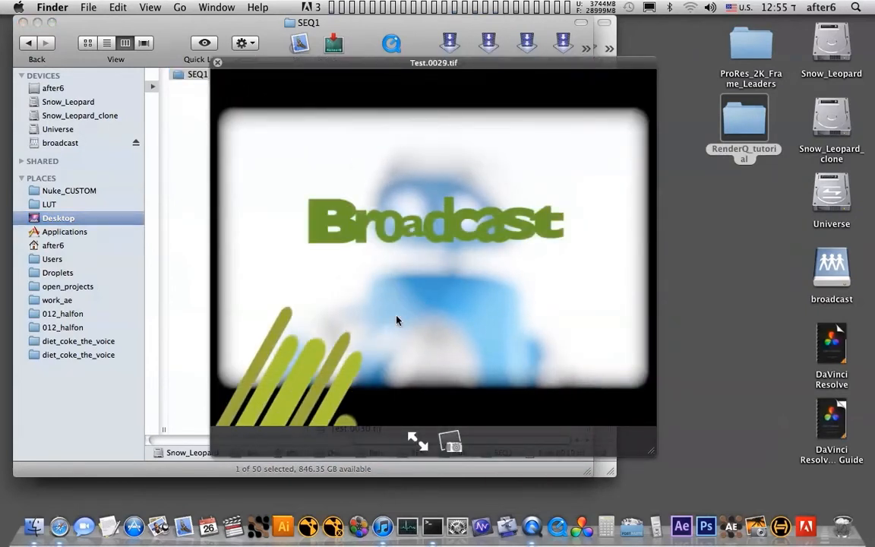
{"action": "key", "text": "space"}
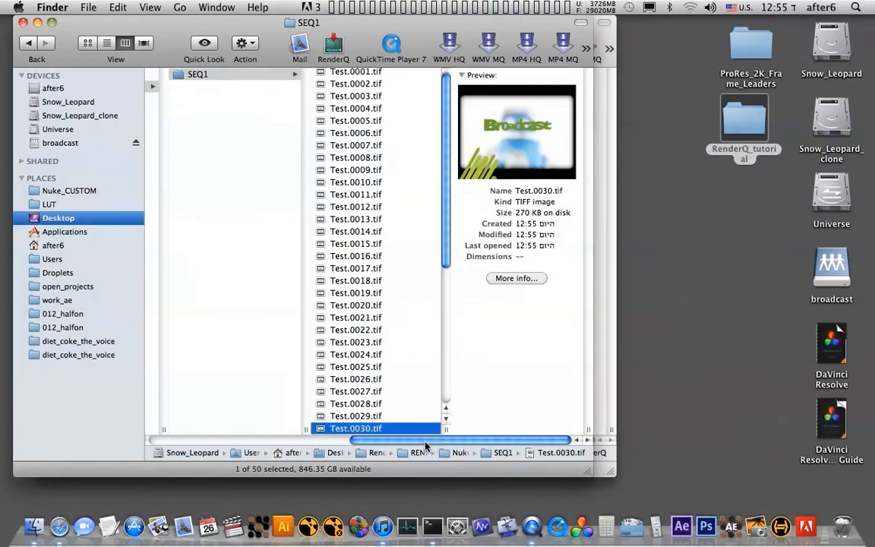
{"action": "scroll", "coordinate": [395, 384], "scroll_direction": "left", "scroll_amount": 10}
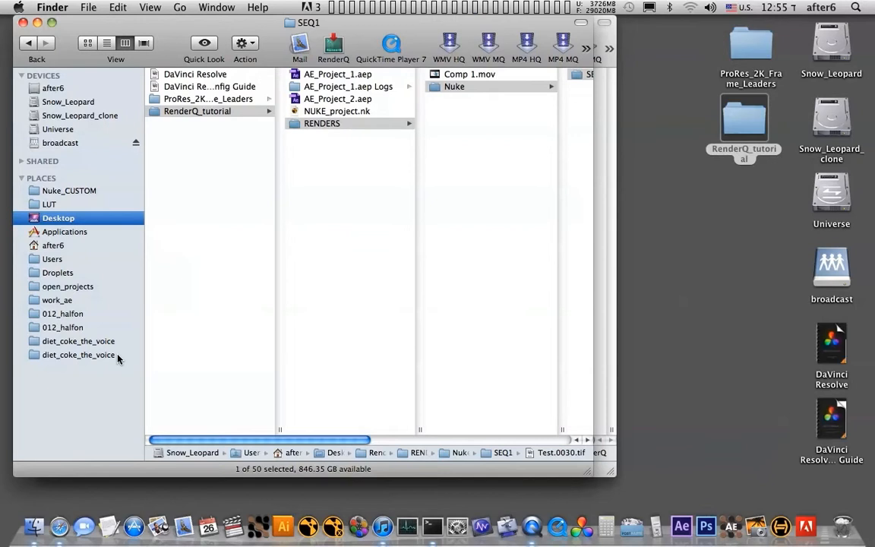
{"action": "left_click_drag", "start_coordinate": [374, 49], "coordinate": [462, 103]}
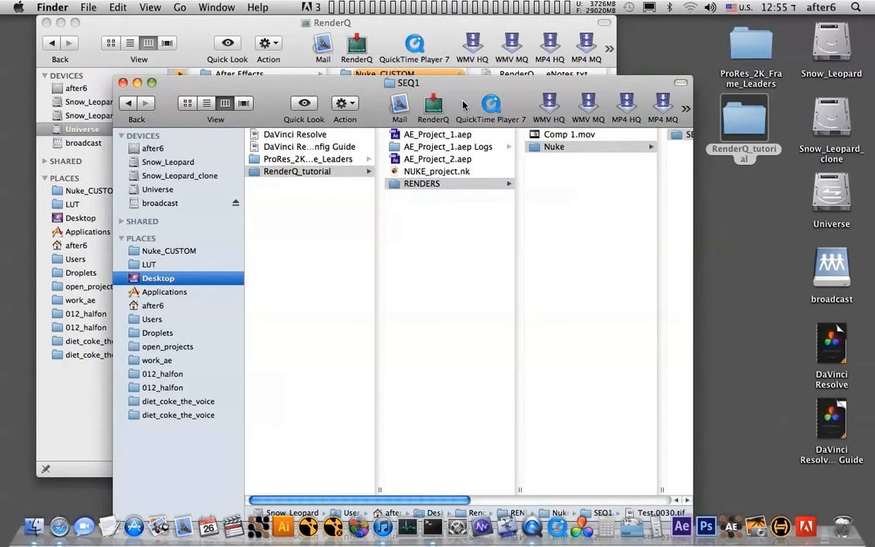
{"action": "left_click_drag", "start_coordinate": [465, 101], "coordinate": [433, 135]}
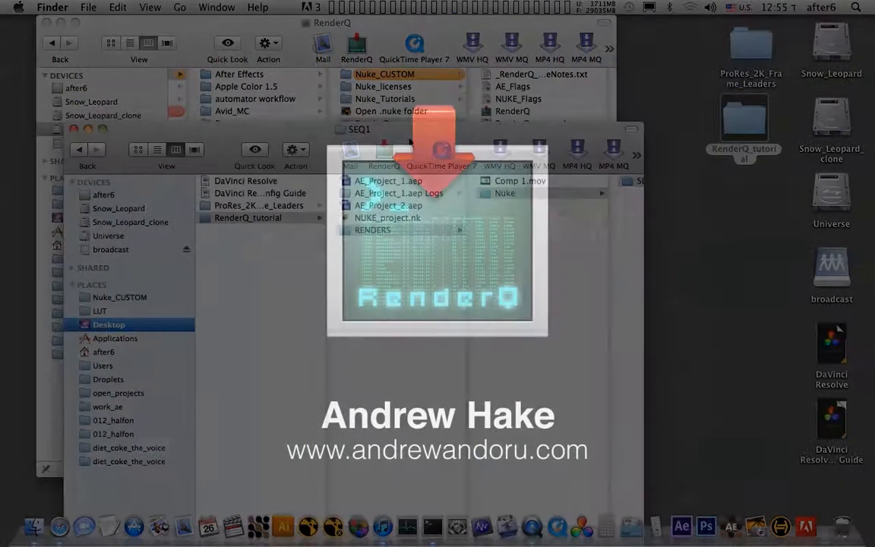